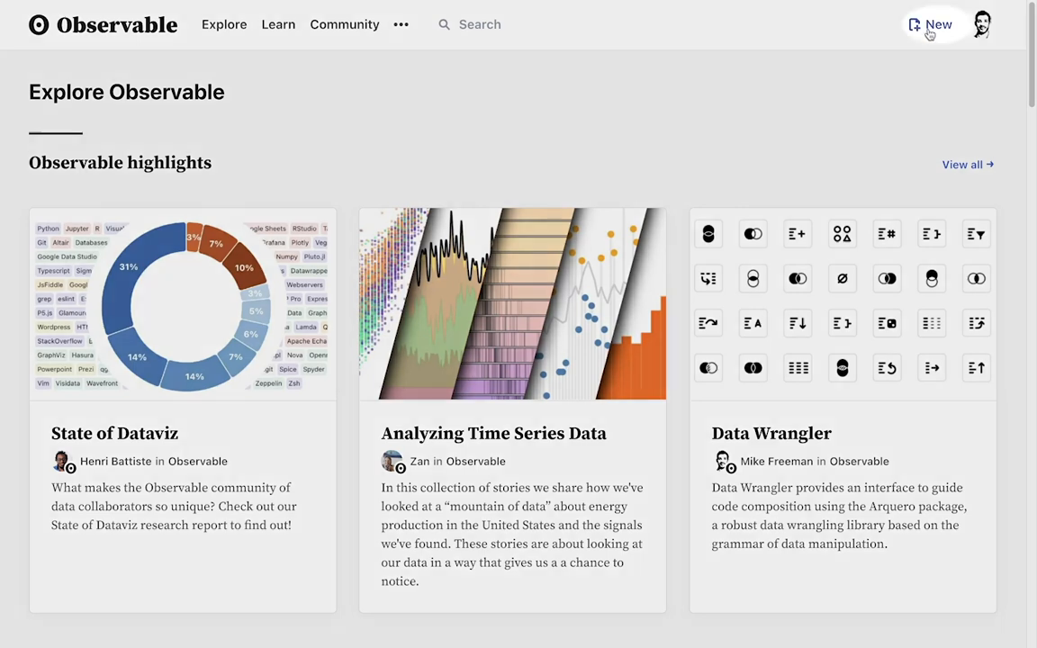
# Create a new blank notebook owned by the Observable Demo Team
pyautogui.click(929, 27)
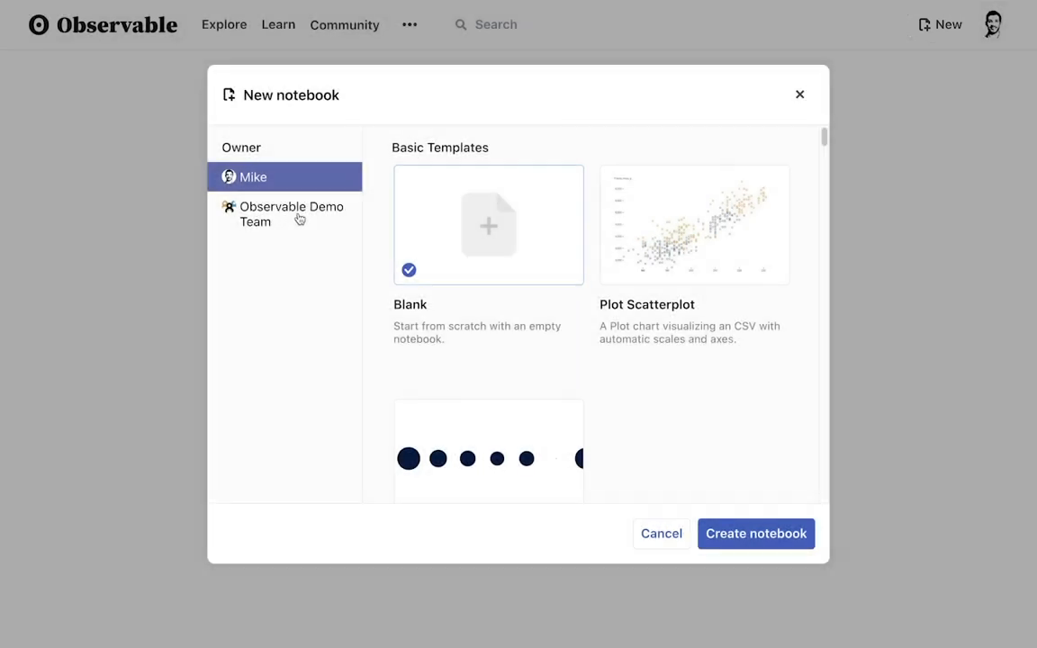
pyautogui.click(296, 218)
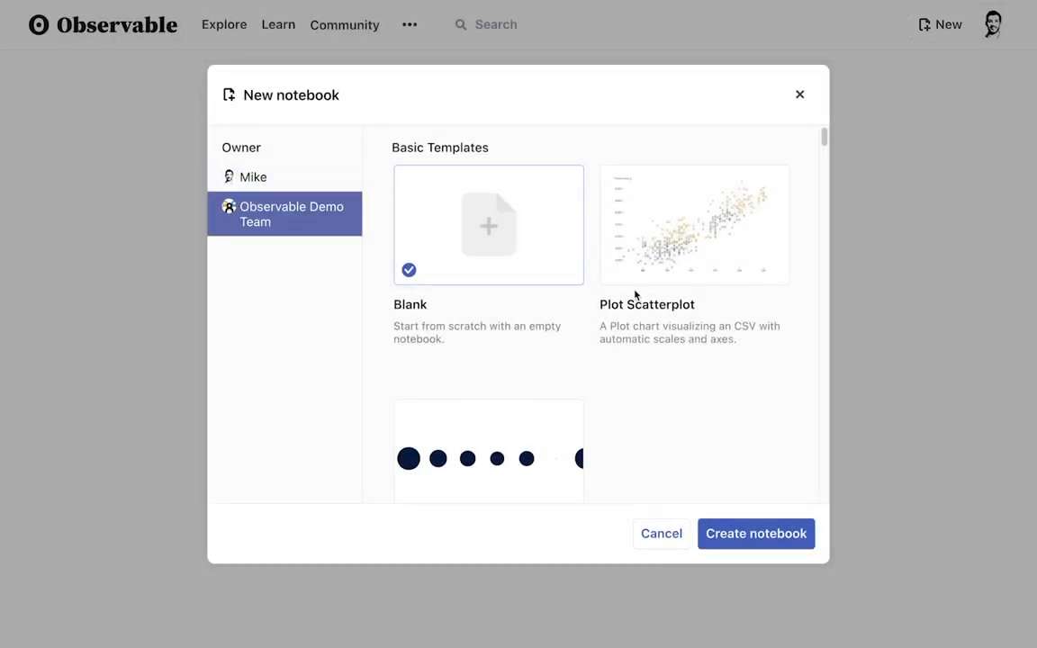
pyautogui.scroll(-5, 636, 295)
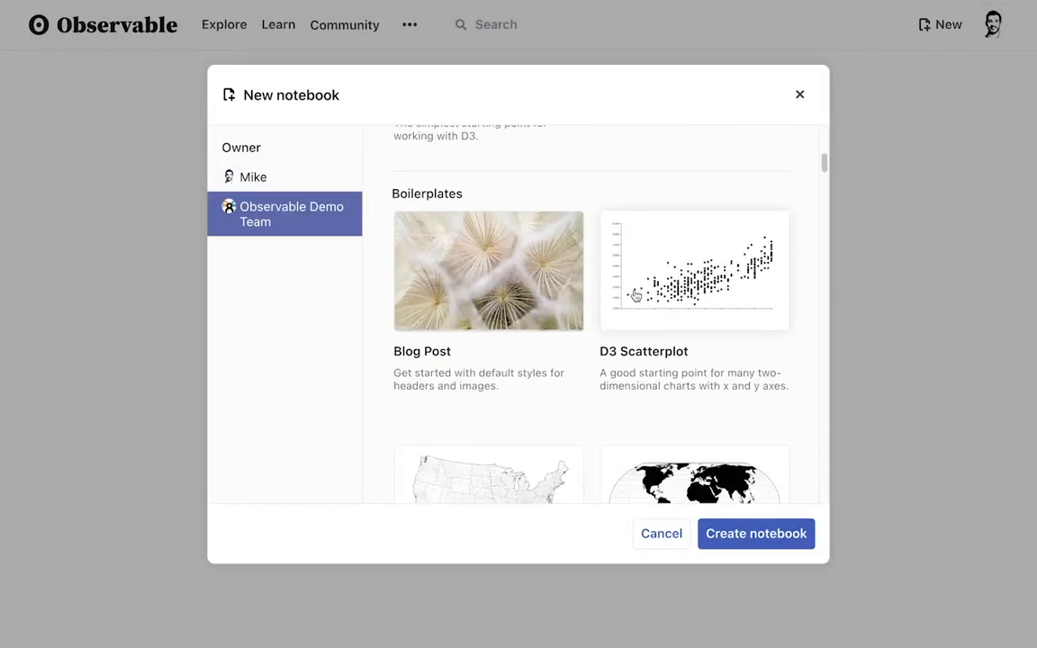
pyautogui.scroll(-1, 636, 293)
pyautogui.scroll(6, 635, 290)
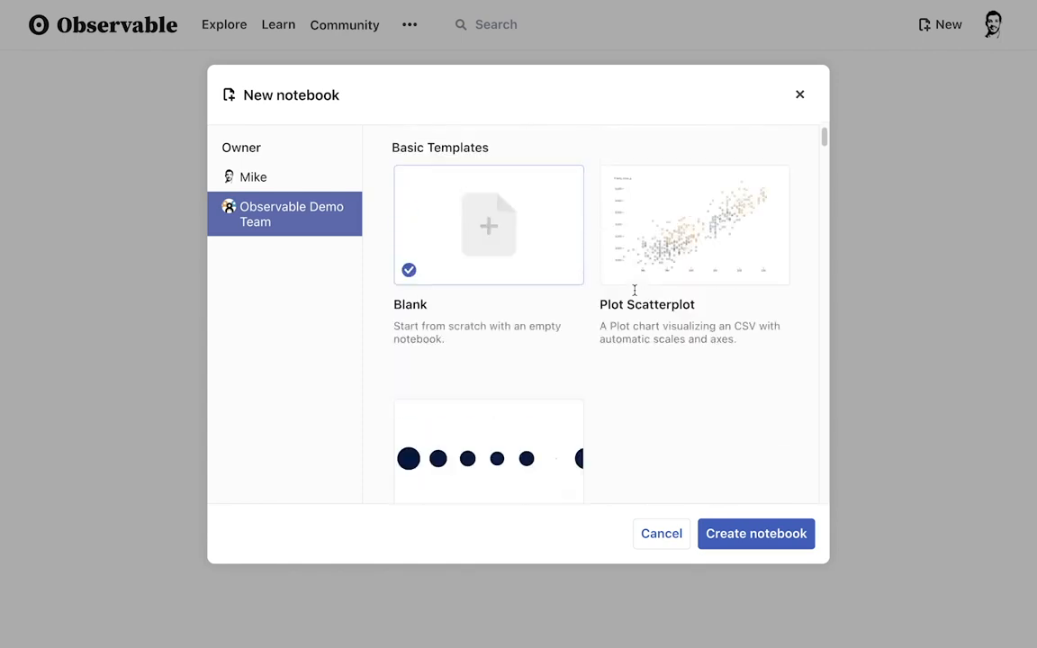
pyautogui.click(735, 534)
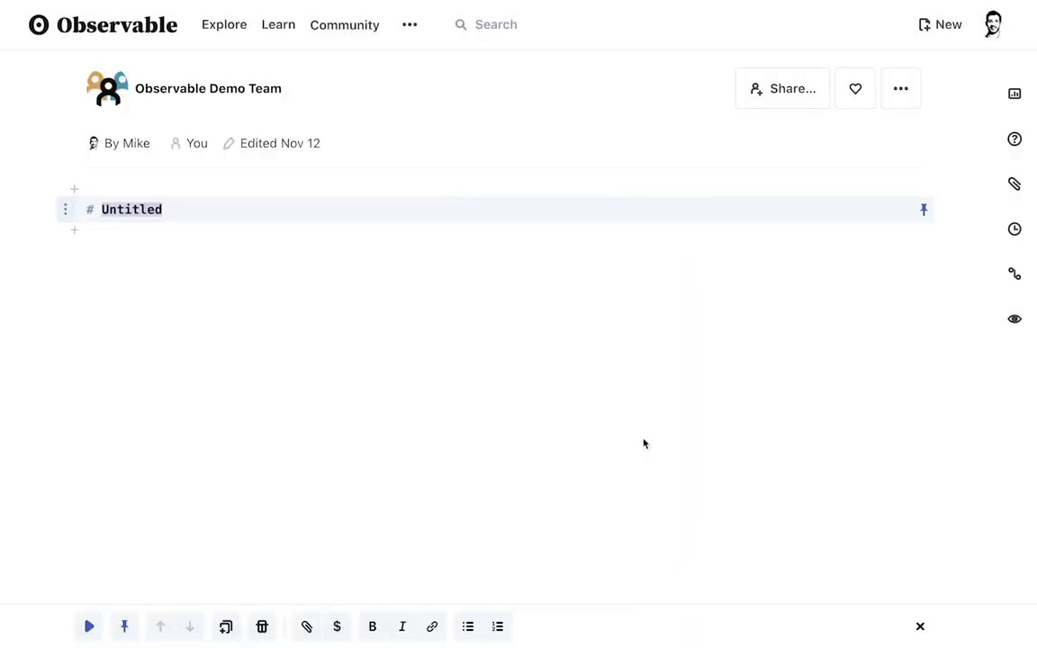
# Title the notebook heading 'Analytics Exploration' and run the heading cell
pyautogui.write('Analytics')
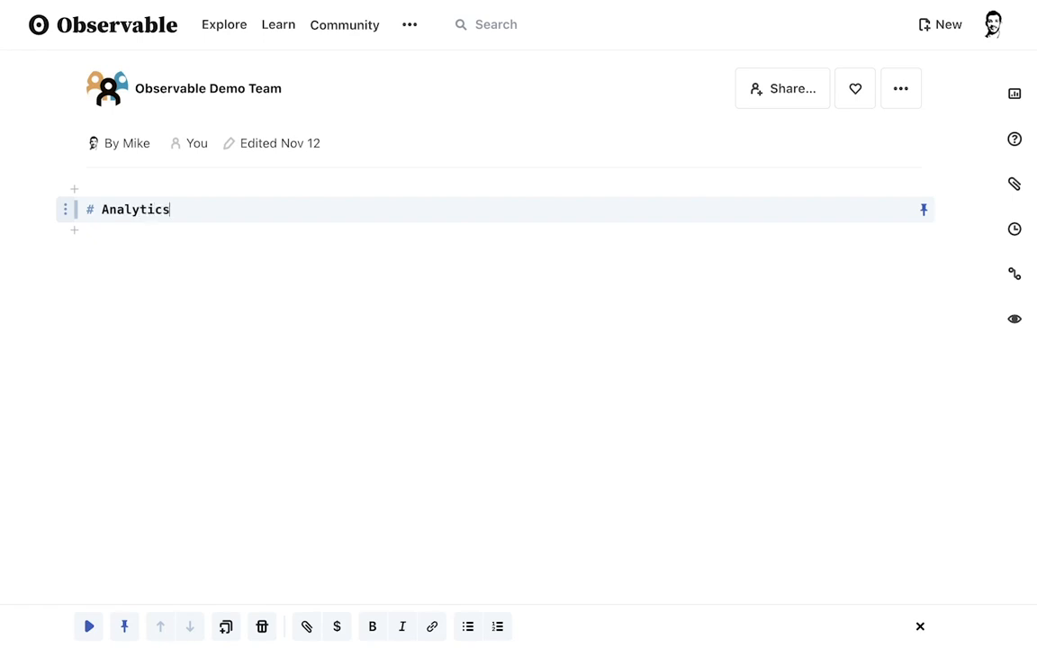
pyautogui.write(' Exploration')
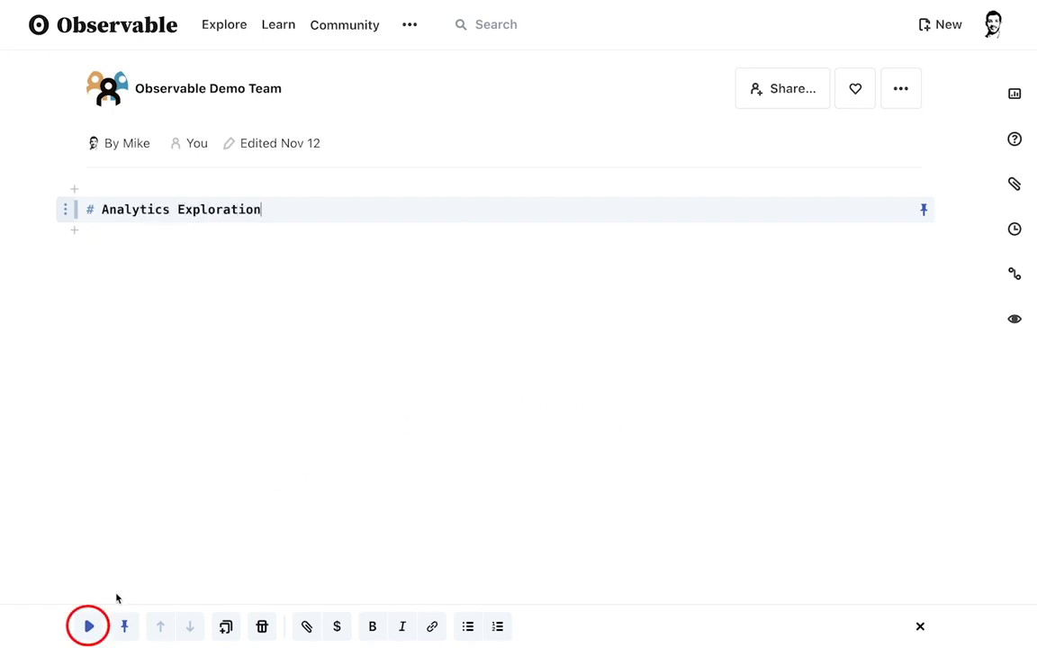
pyautogui.click(90, 625)
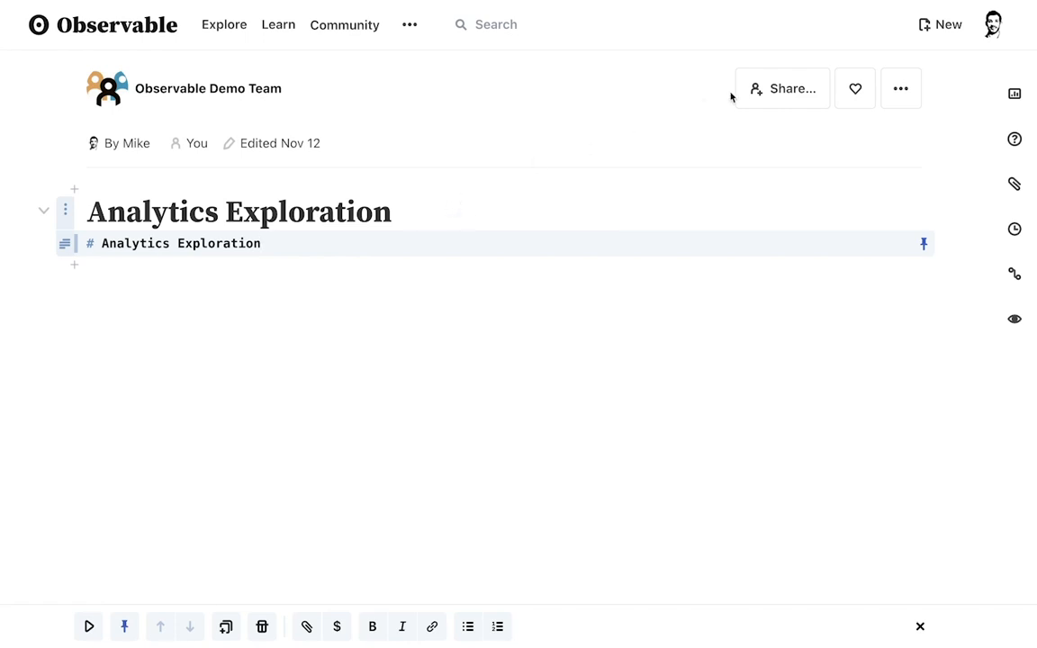
# Share the notebook with the entire Observable Demo Team with Can view or edit access
pyautogui.click(754, 94)
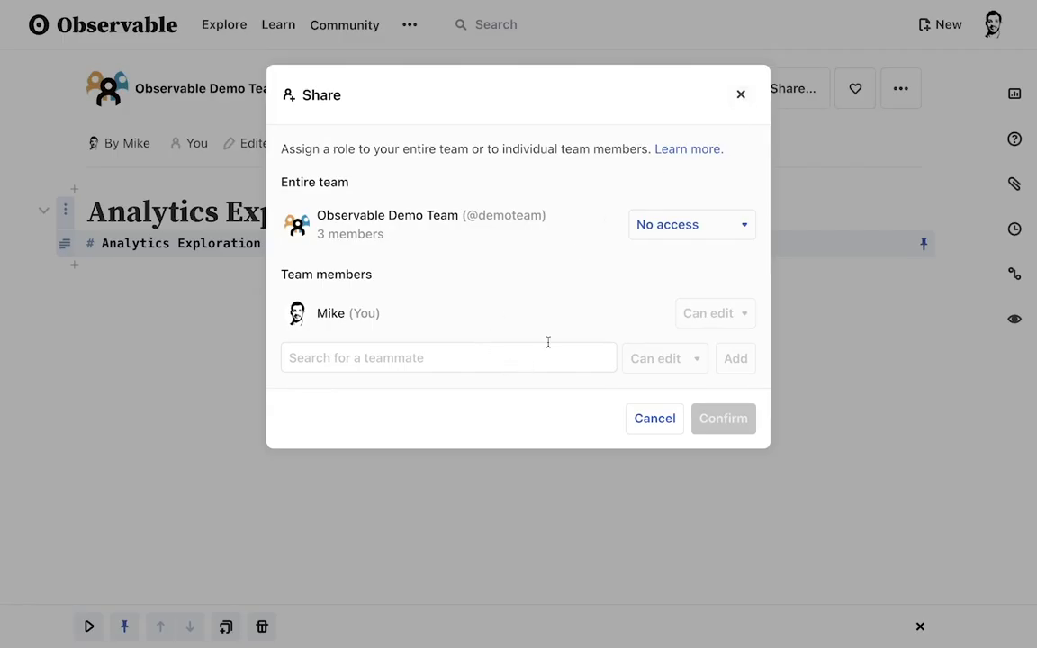
pyautogui.click(682, 227)
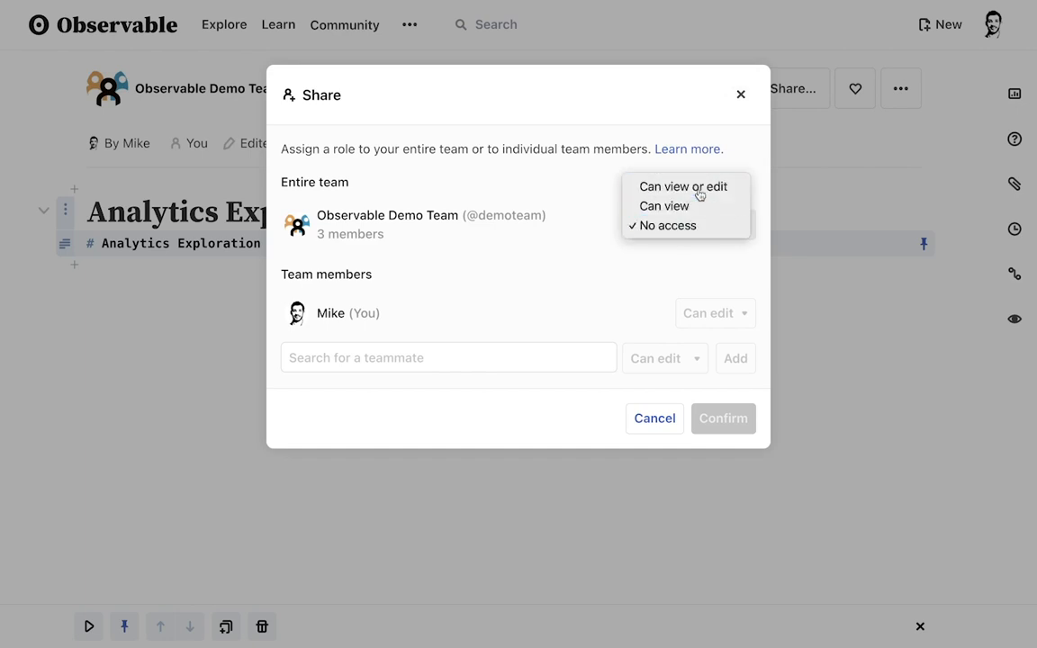
pyautogui.click(701, 190)
pyautogui.click(706, 426)
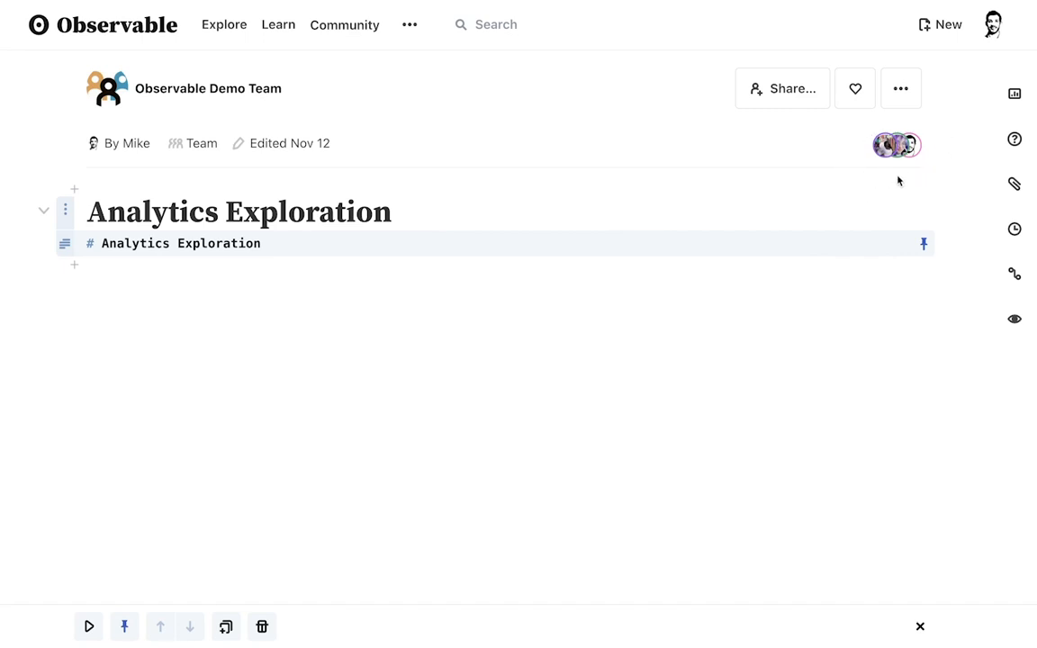
# Attach the demo PostgreSQL database to the notebook as a database client
pyautogui.click(1013, 186)
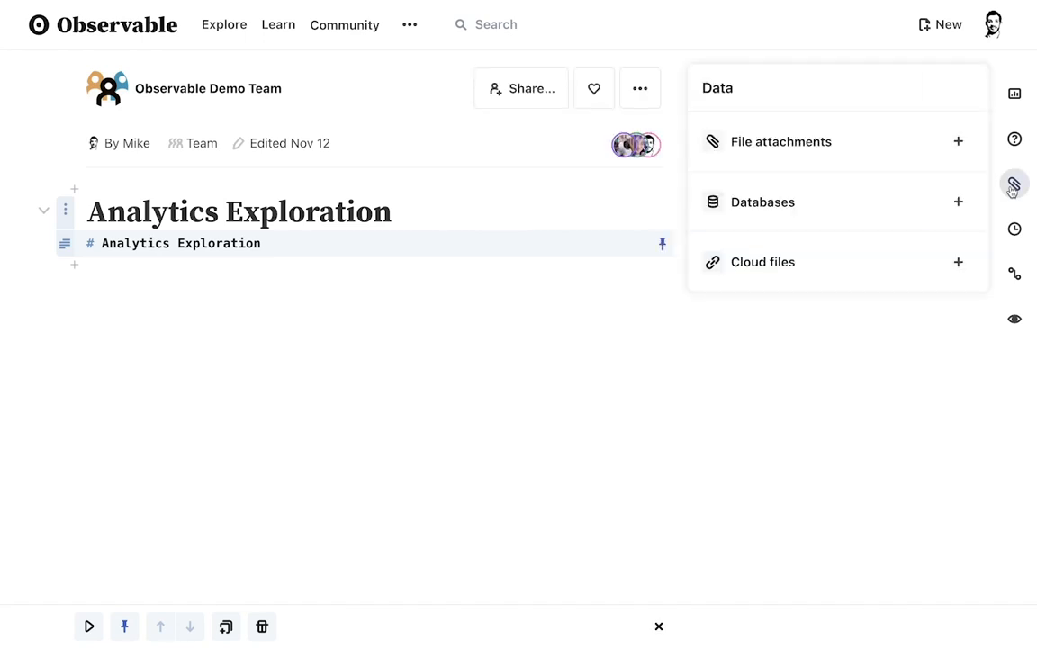
pyautogui.click(959, 202)
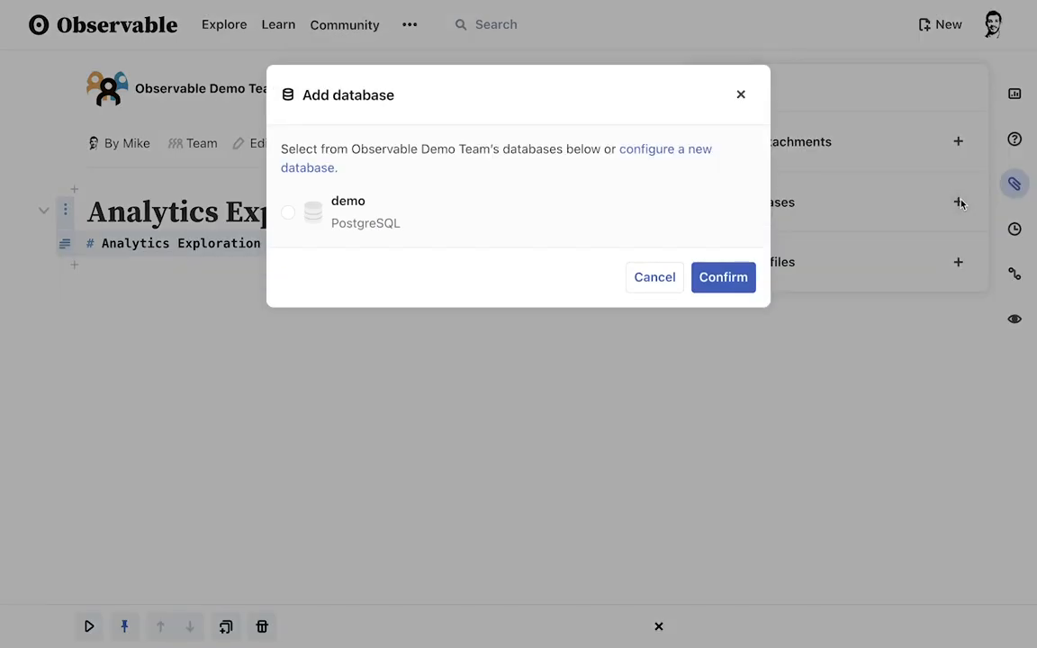
pyautogui.click(679, 206)
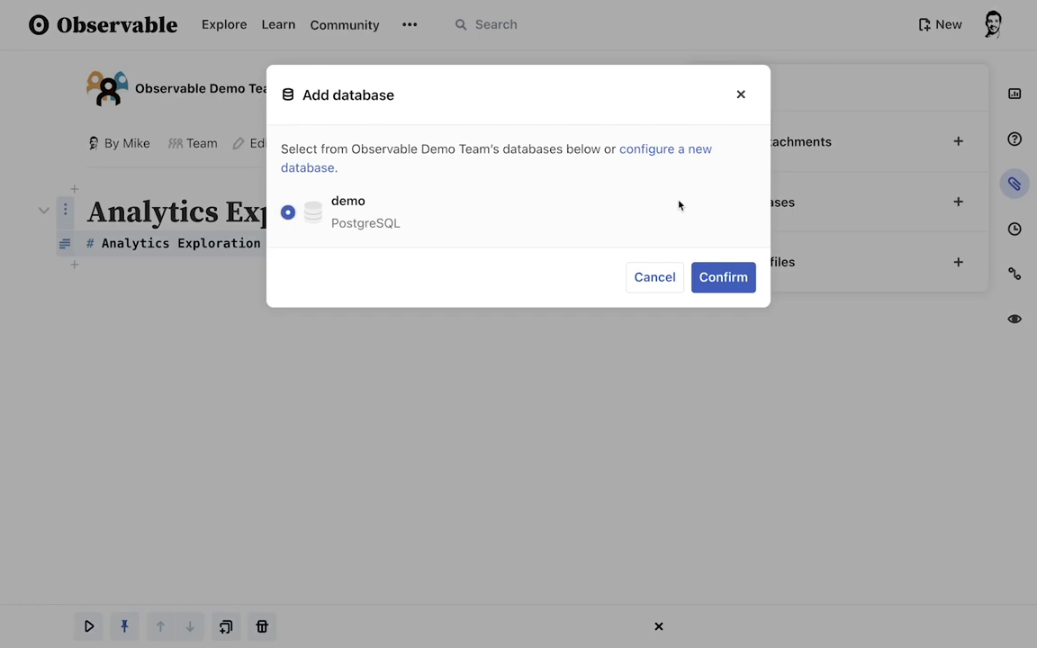
pyautogui.click(711, 275)
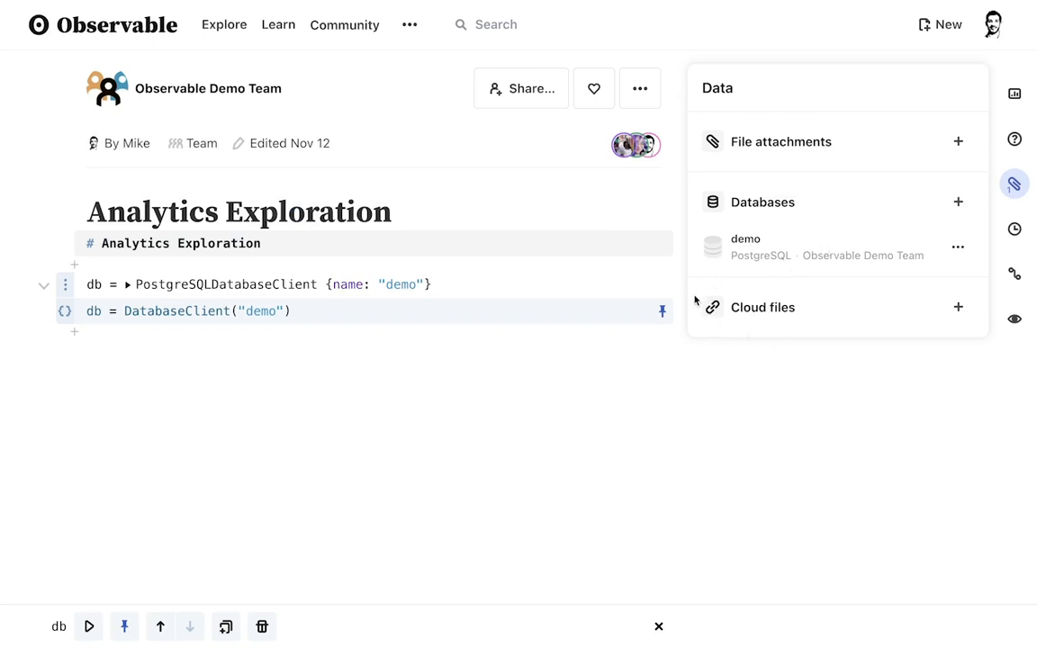
pyautogui.click(1016, 186)
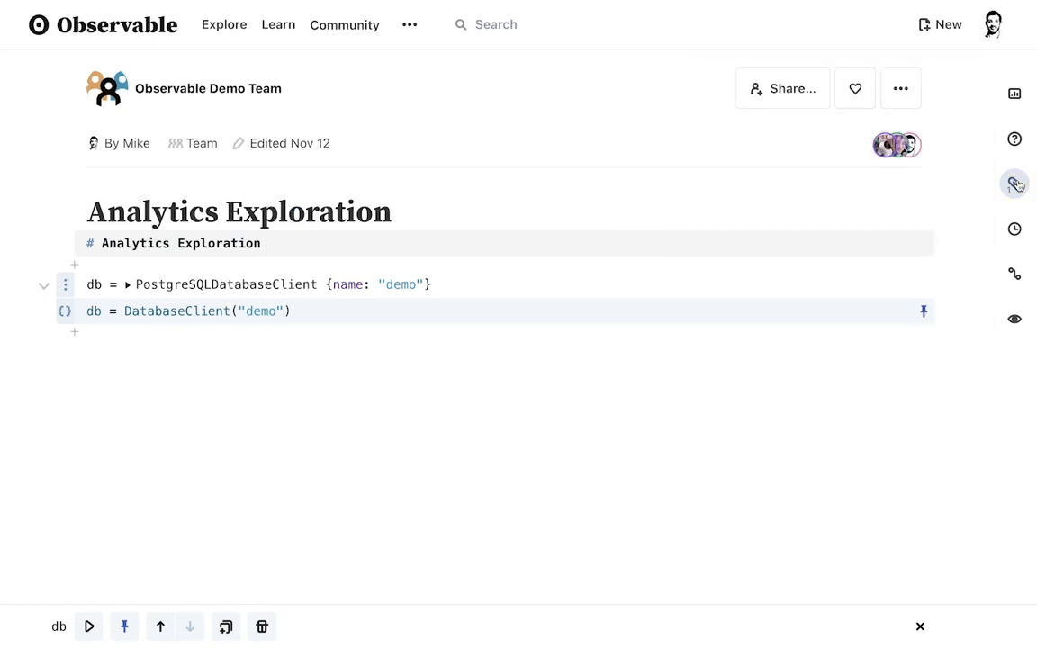
# Add a cell that runs db.describe() to list the database's tables
pyautogui.click(73, 334)
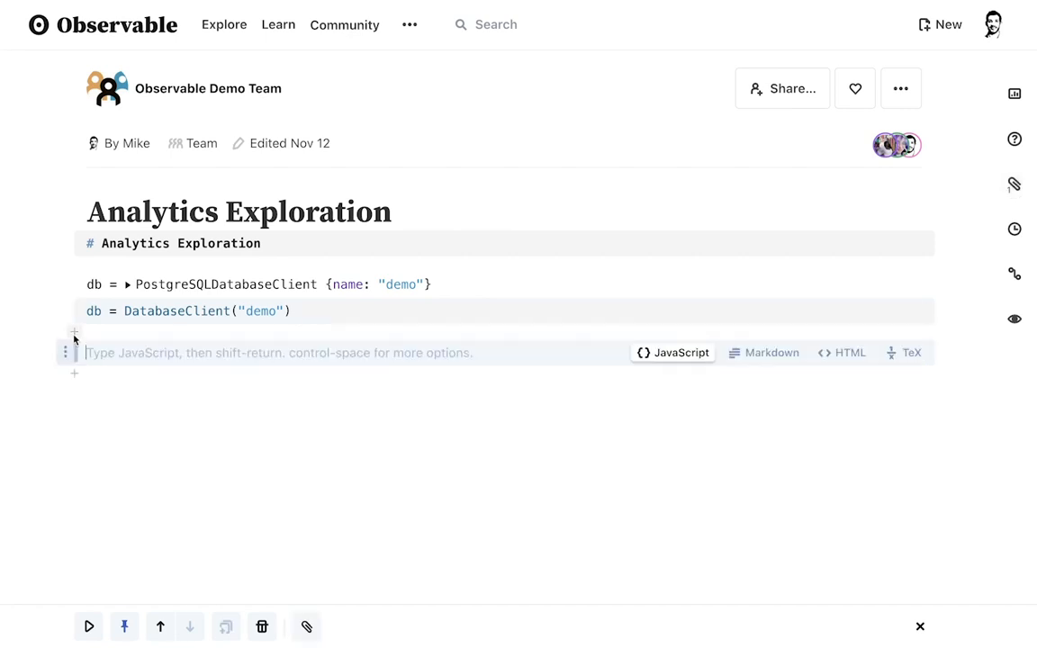
pyautogui.write('db.describe(')
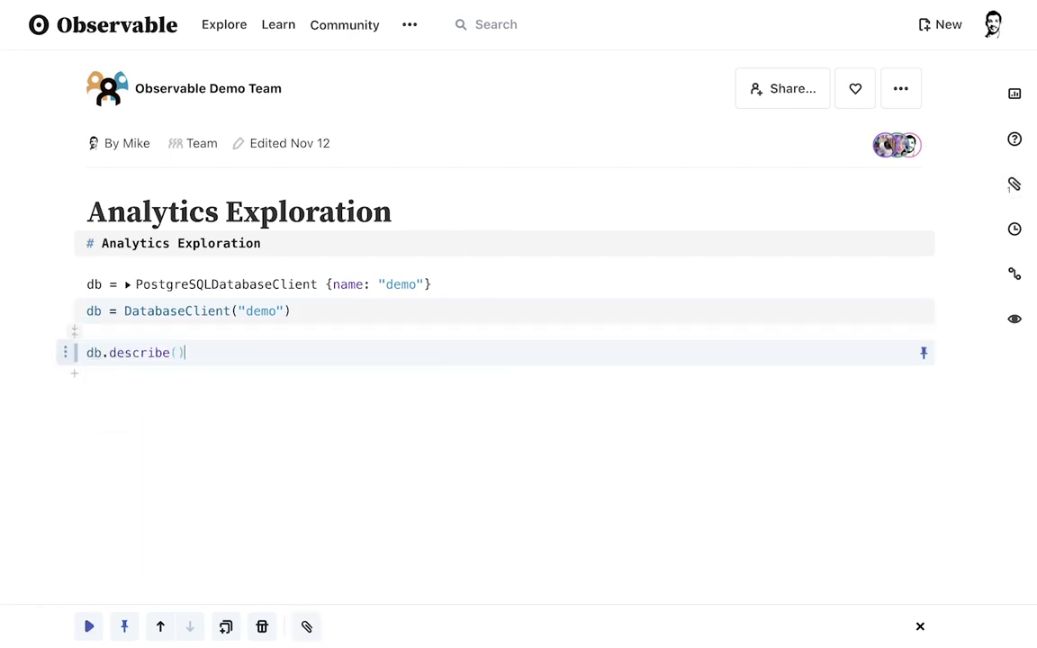
pyautogui.hotkey('shift', 'Return')
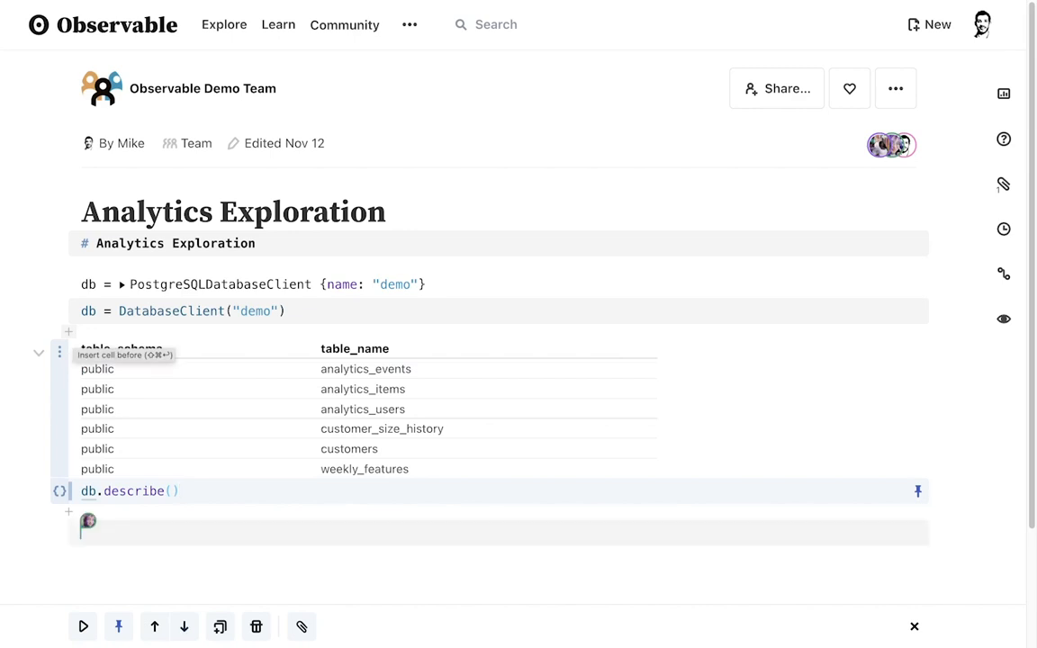
# Add a cell that runs db.describe("analytics_events") to show that table's columns
pyautogui.click(70, 513)
pyautogui.write('db')
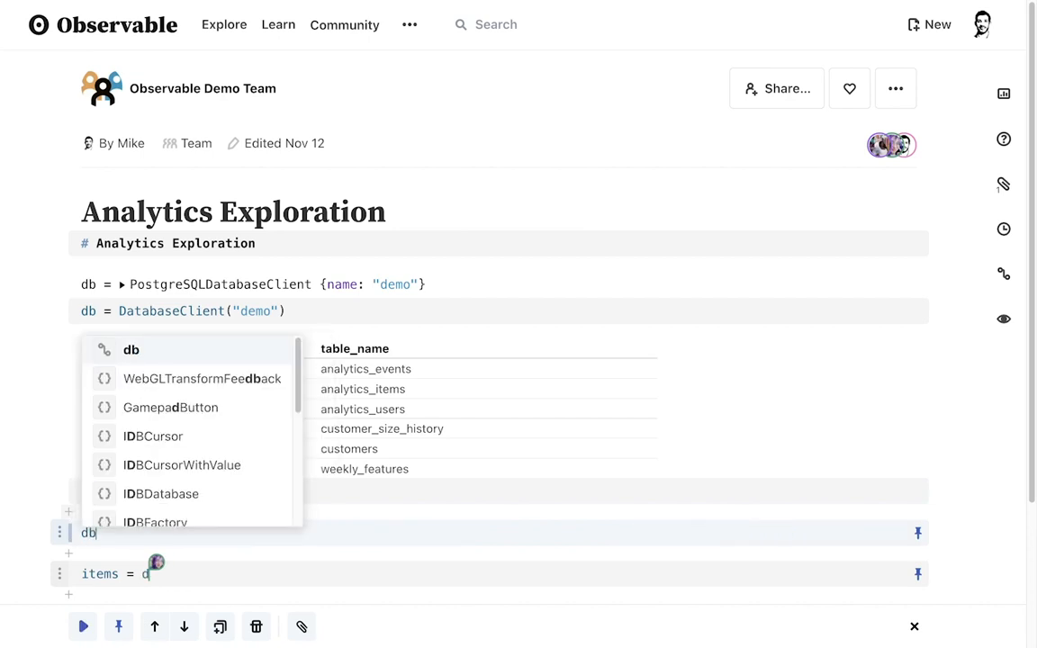
pyautogui.write('.describe("anal')
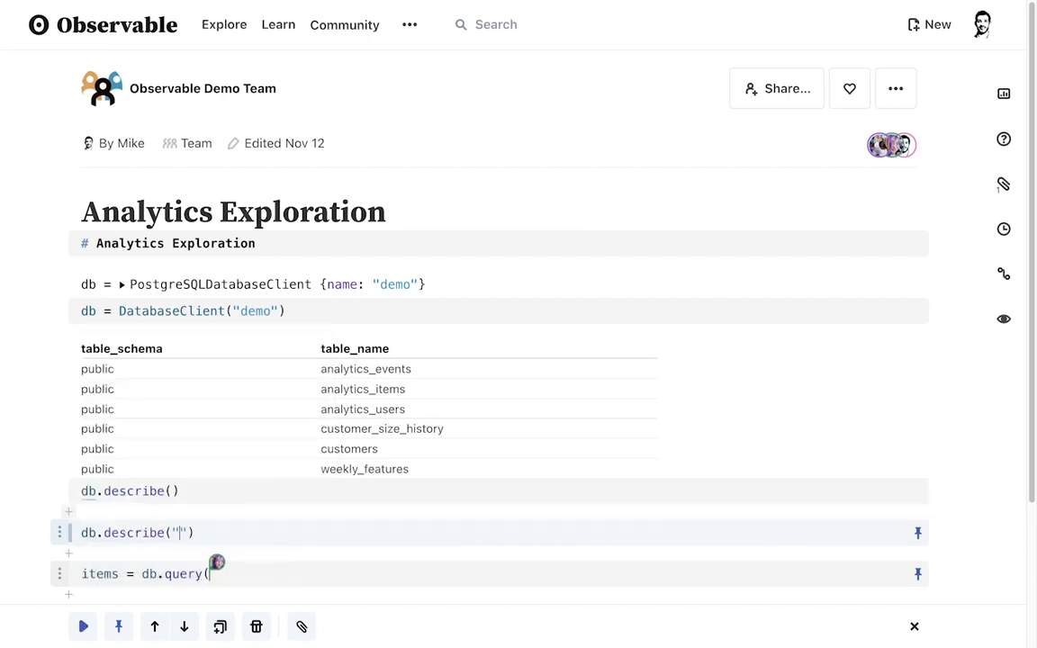
pyautogui.write('ytics_events')
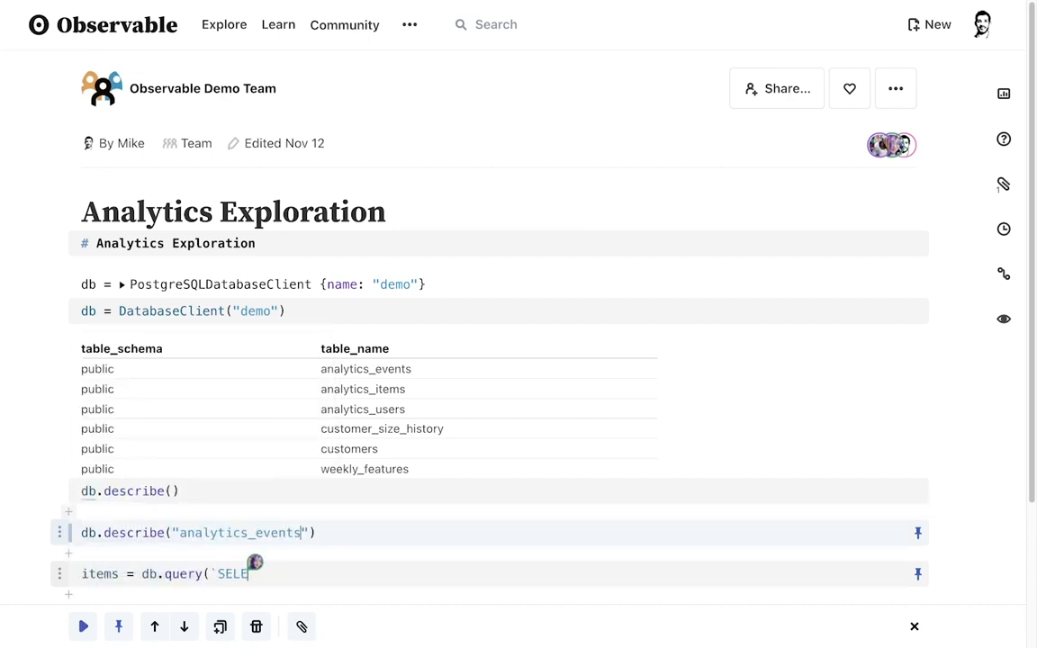
pyautogui.hotkey('shift', 'Return')
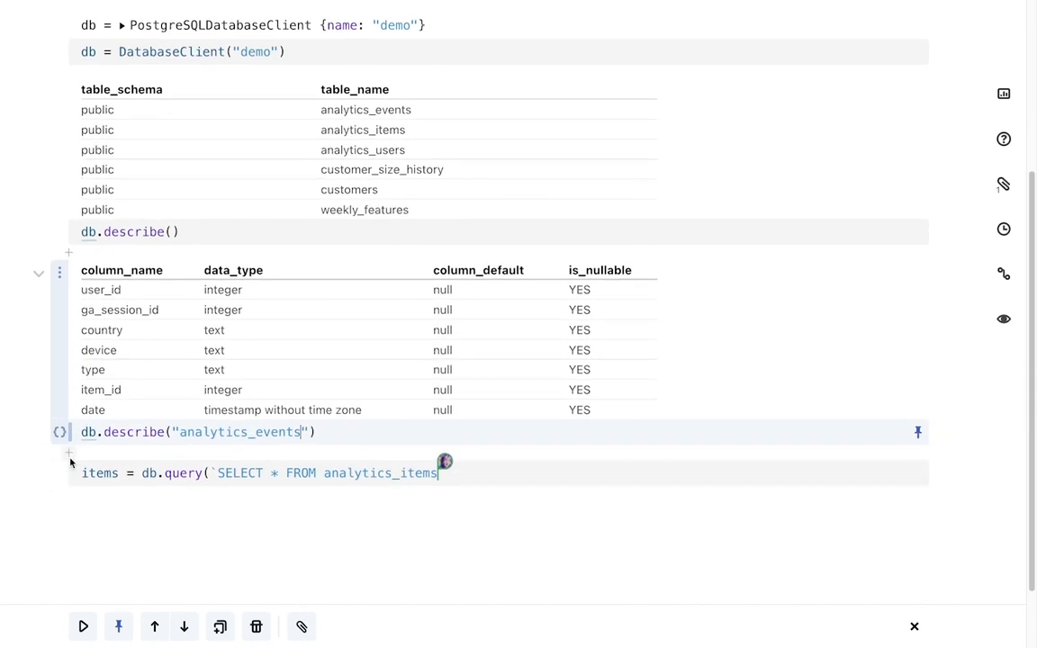
# Add a cell defining events as a query selecting all analytics_events rows where type = 'purchase', and run it
pyautogui.click(70, 456)
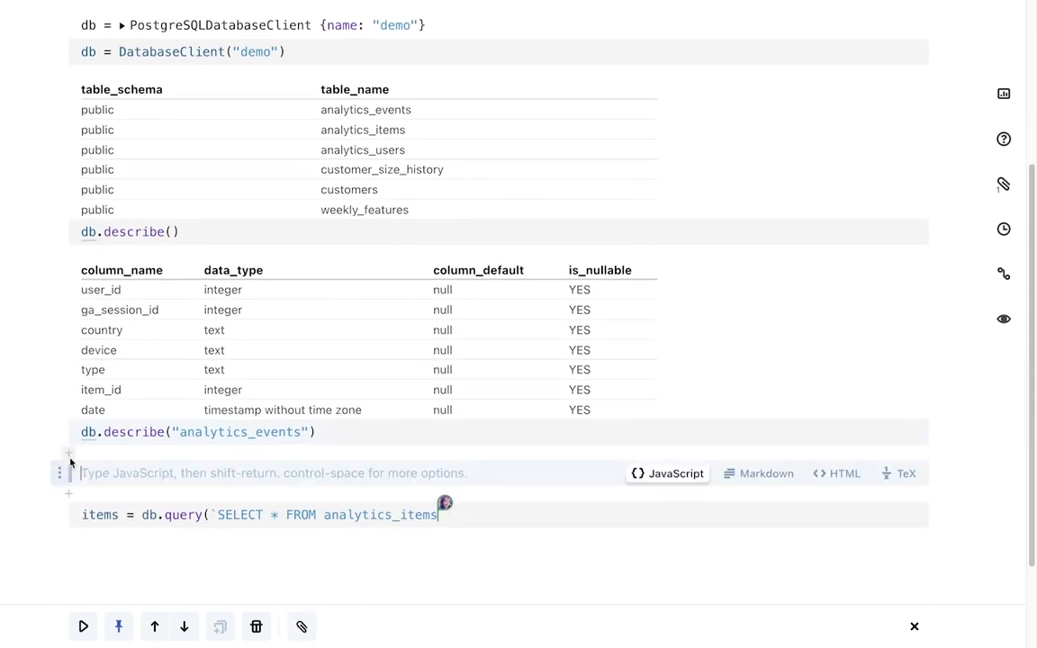
pyautogui.write('evets')
pyautogui.press('BackSpace')
pyautogui.press('BackSpace')
pyautogui.write('nts = ')
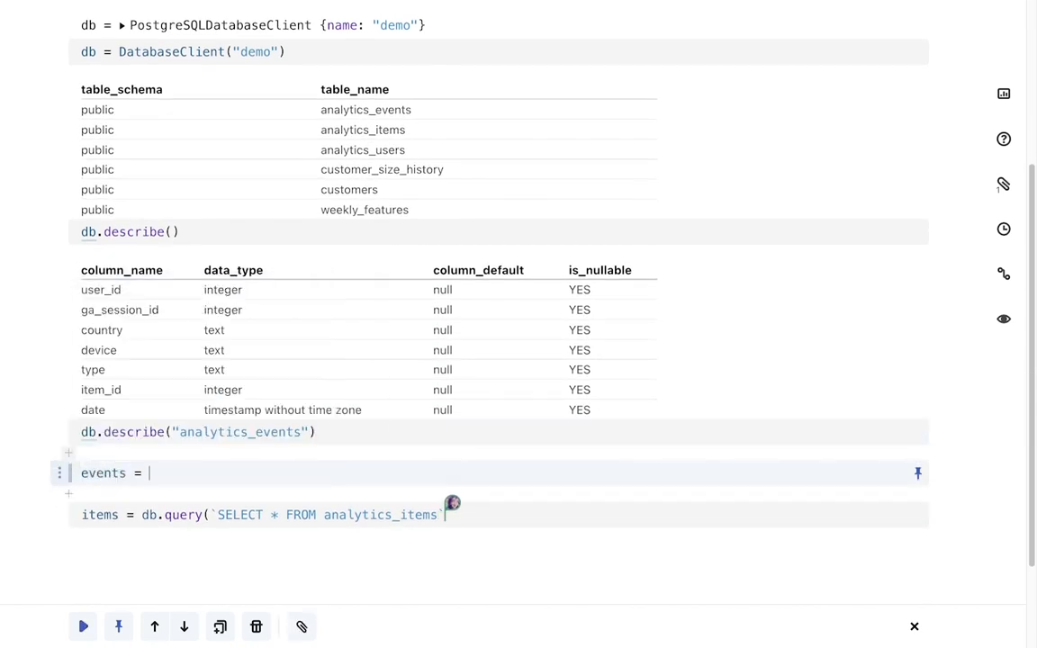
pyautogui.write('db.query(`SE')
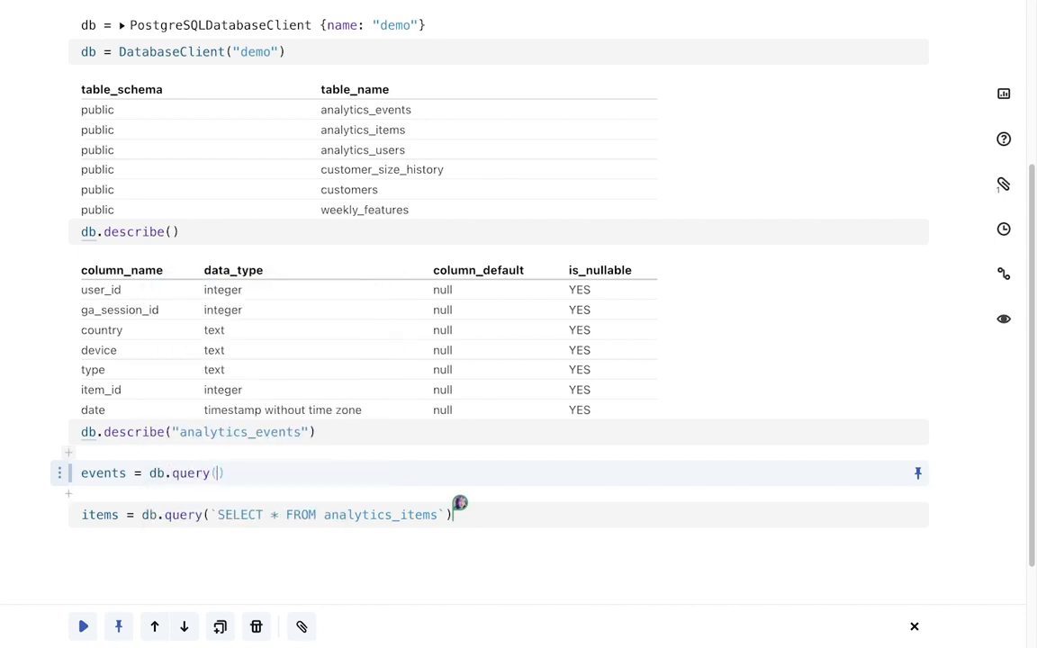
pyautogui.write('LECT * FROM ')
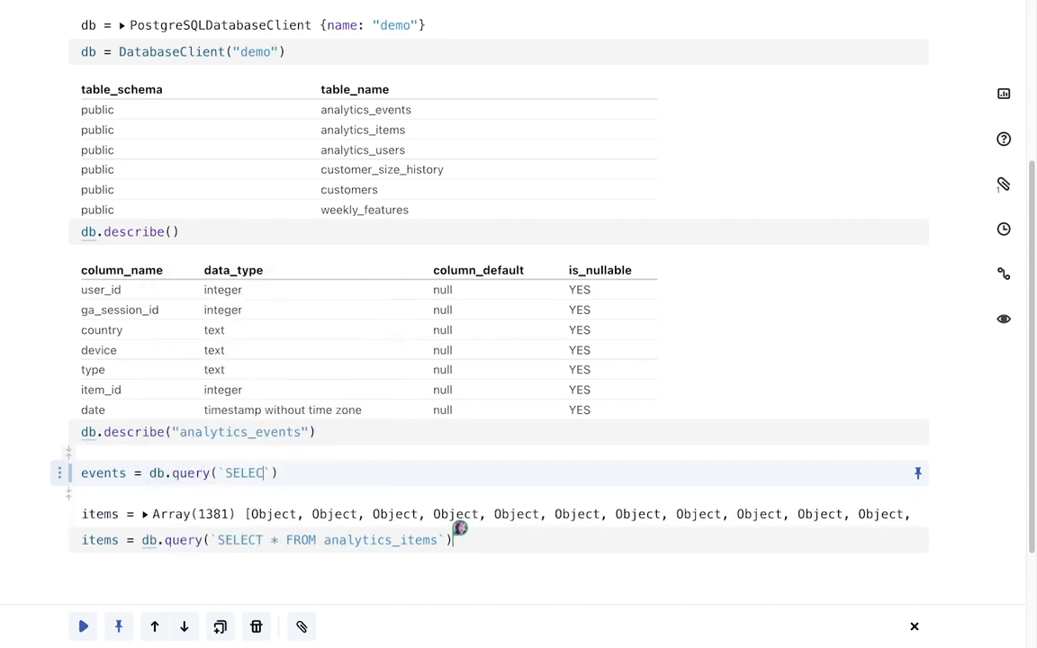
pyautogui.write("analytics_events WHERE type = 'purchase")
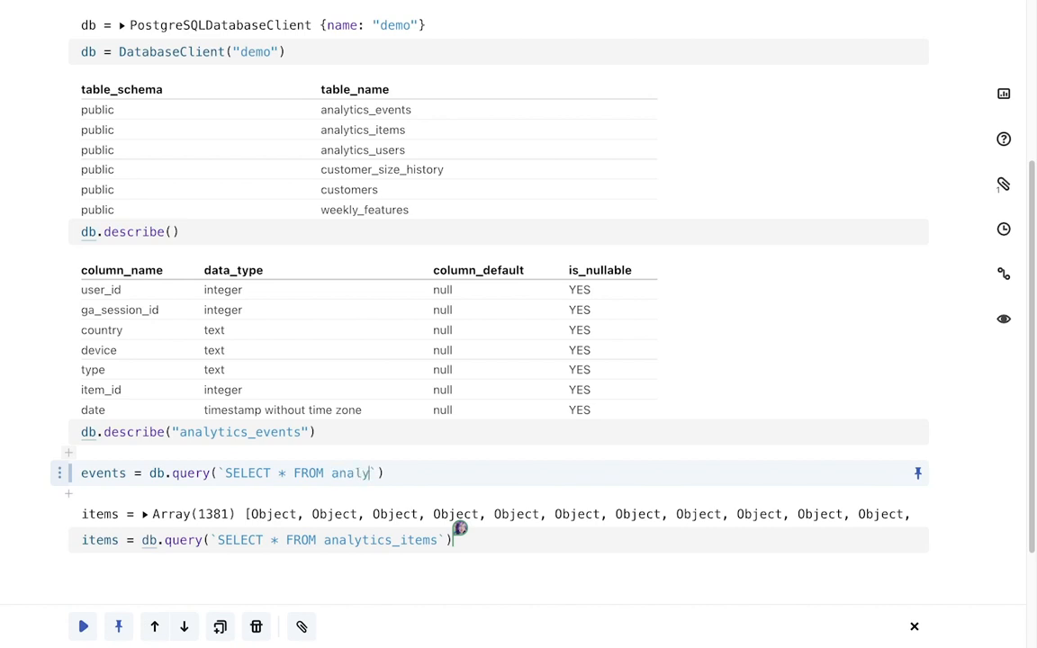
pyautogui.hotkey('shift', 'Return')
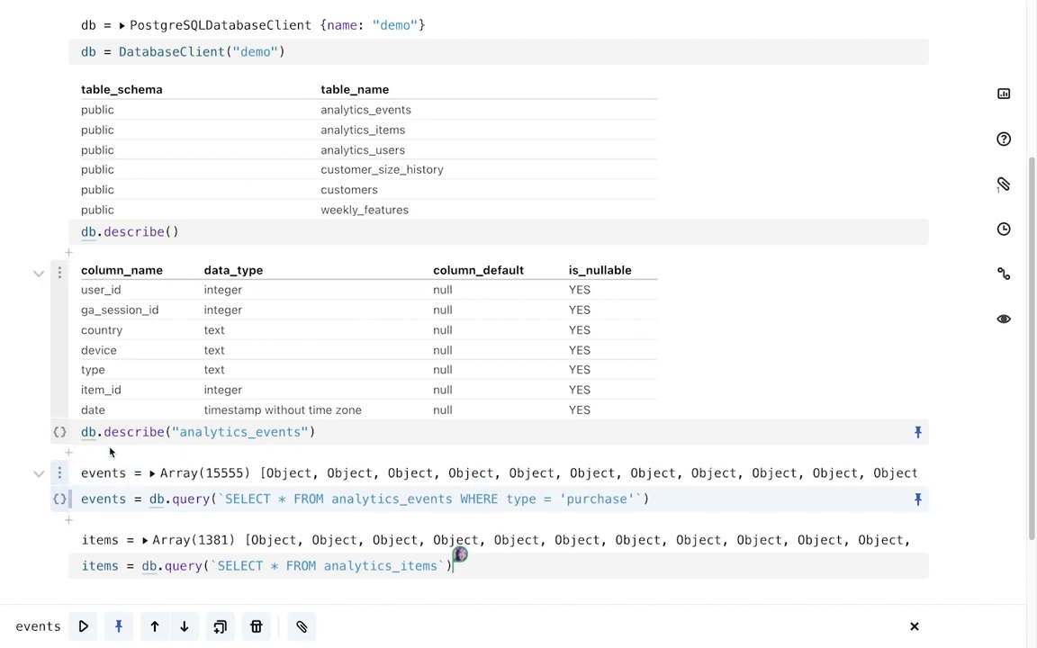
# Insert a Table input snippet named eventsTable that displays the events data, and run it
pyautogui.scroll(-5, 110, 452)
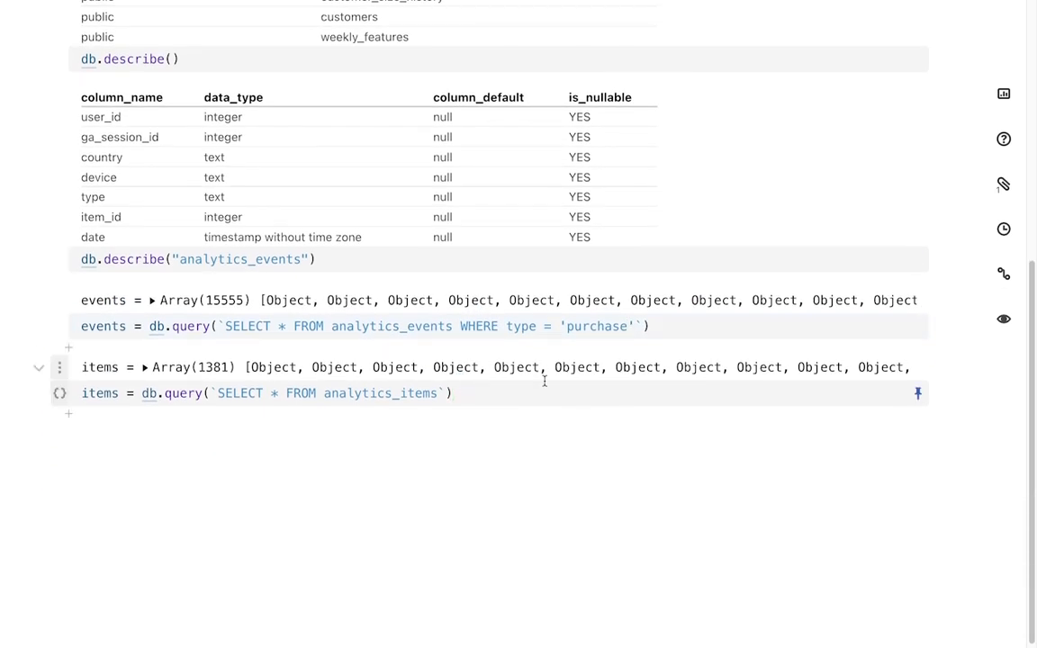
pyautogui.click(1004, 97)
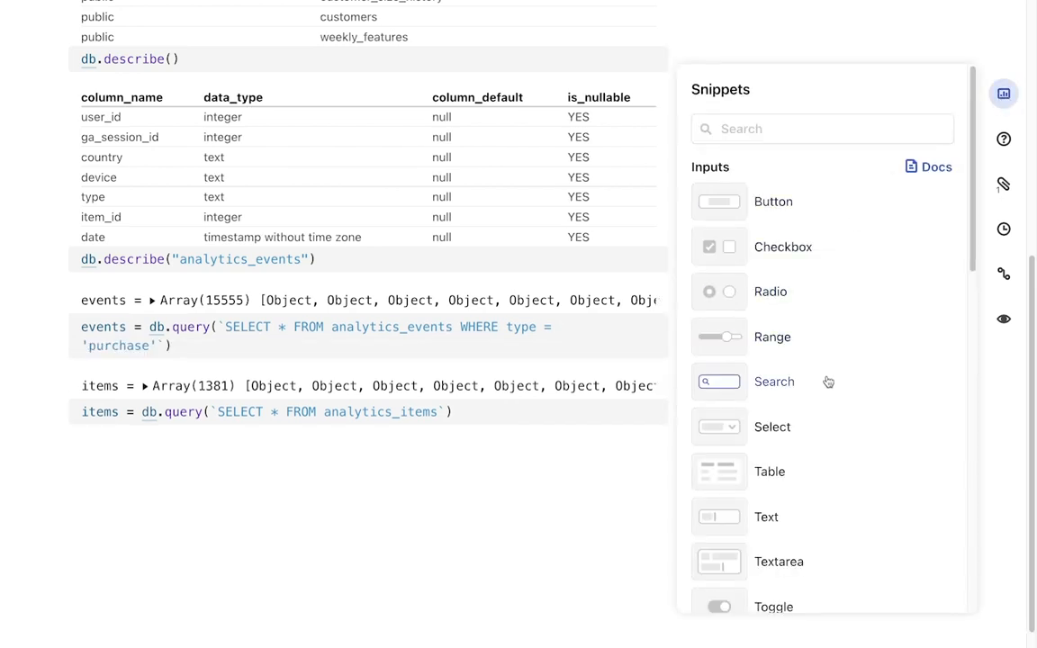
pyautogui.click(810, 472)
pyautogui.write('eventsTable')
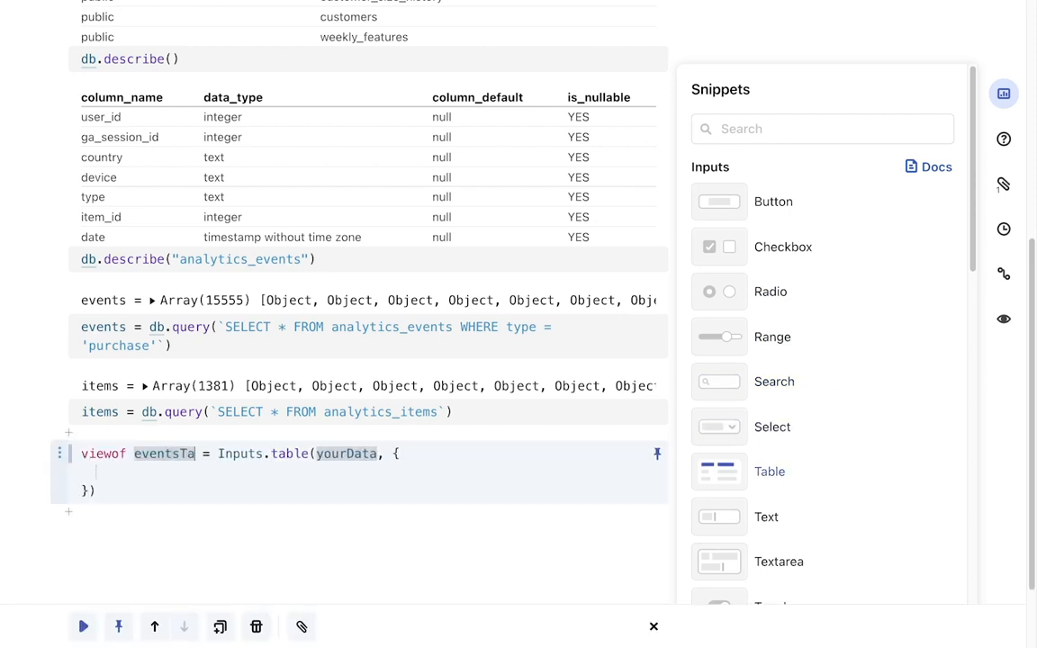
pyautogui.press('Tab')
pyautogui.write('events')
pyautogui.hotkey('shift', 'Return')
pyautogui.click(1003, 98)
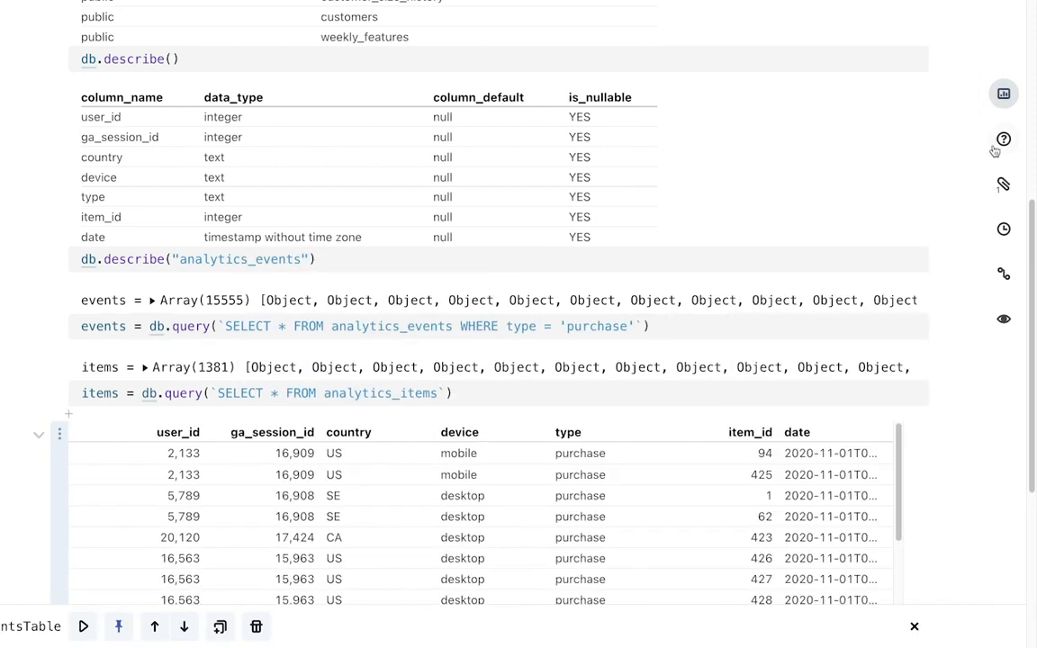
# Sort the events table by the item_id column and then by the device column
pyautogui.scroll(-2, 995, 155)
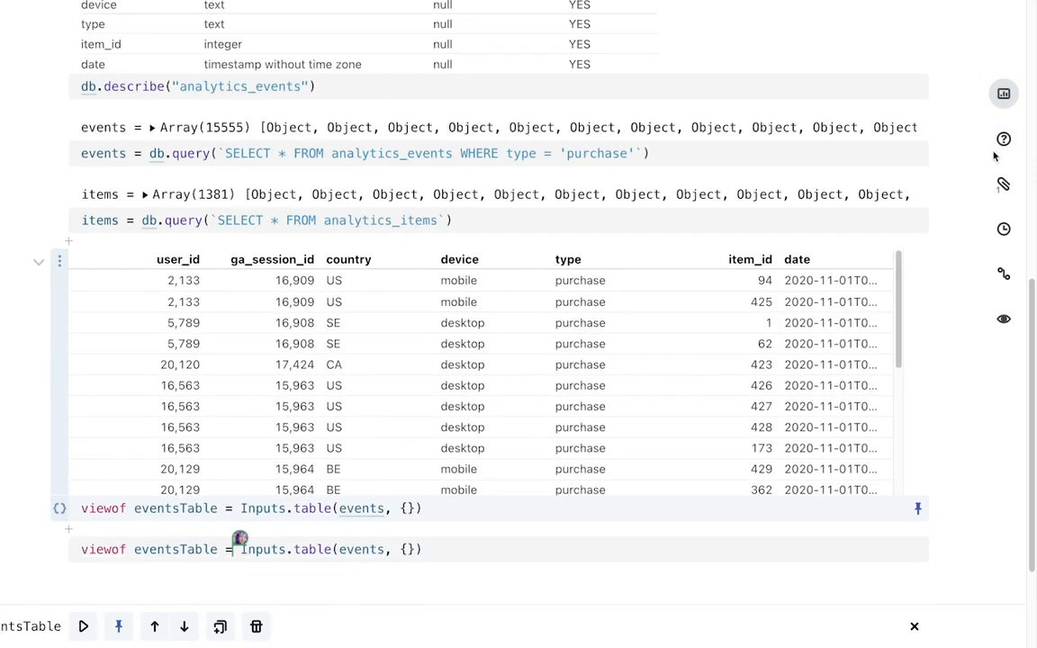
pyautogui.click(763, 260)
pyautogui.click(470, 258)
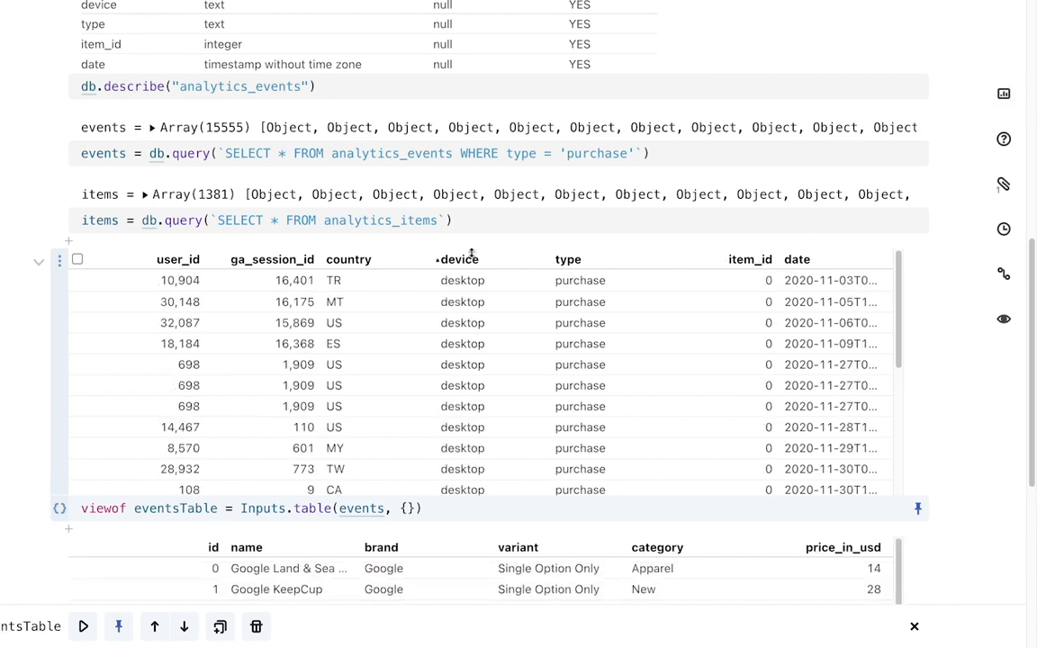
# Sort the events table by date and the items table by price_in_usd in descending order
pyautogui.click(798, 259)
pyautogui.scroll(-5, 928, 267)
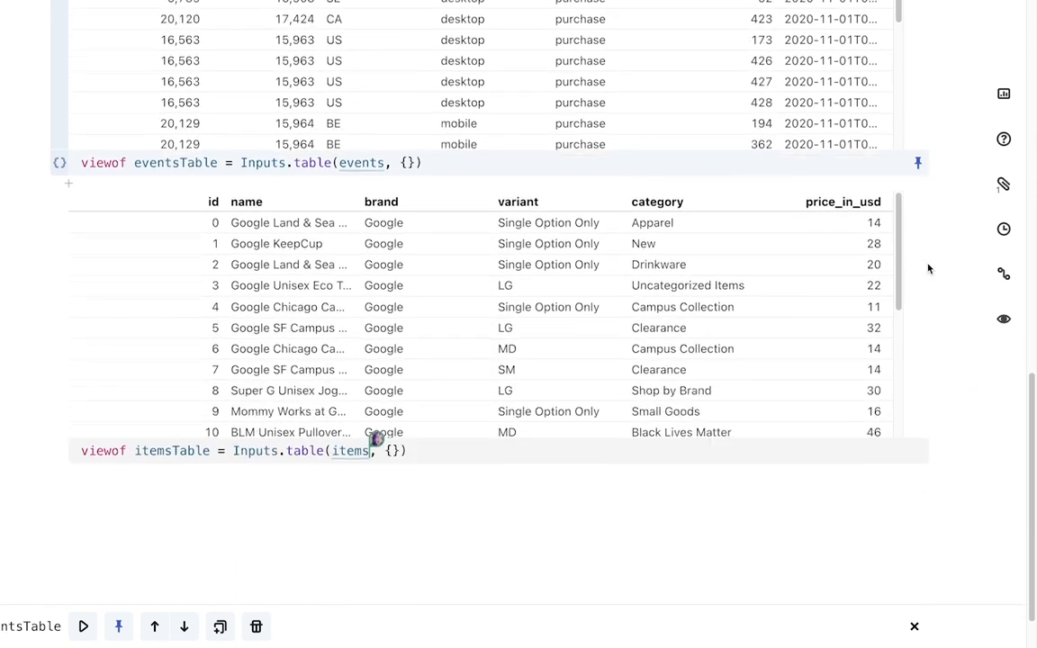
pyautogui.click(813, 202)
pyautogui.click(813, 203)
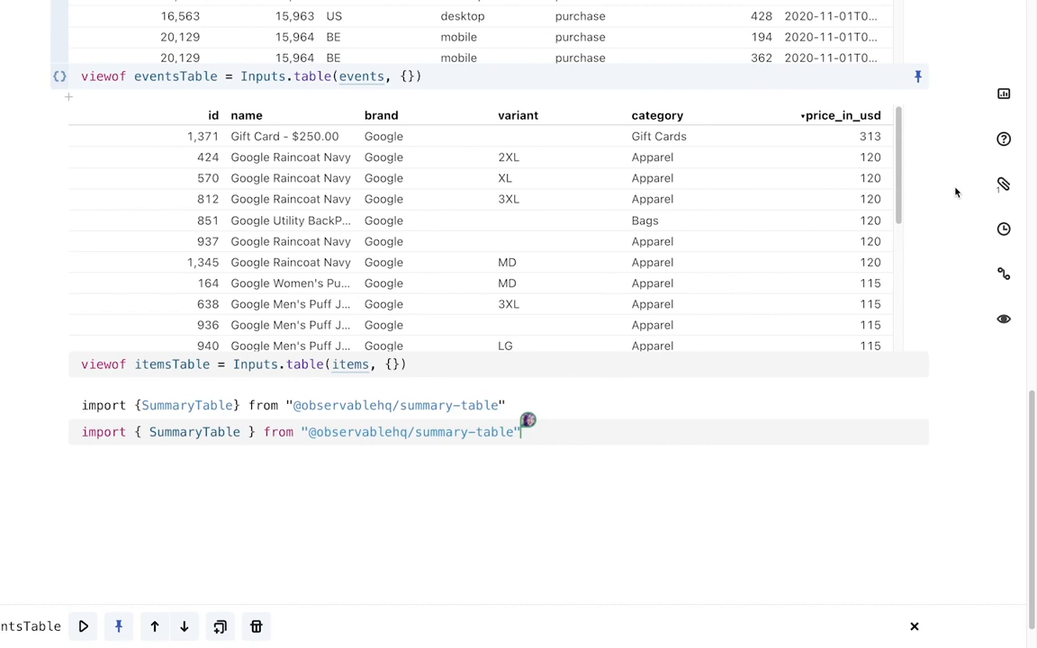
# Add a cell calling SummaryTable(events) and run it
pyautogui.click(68, 452)
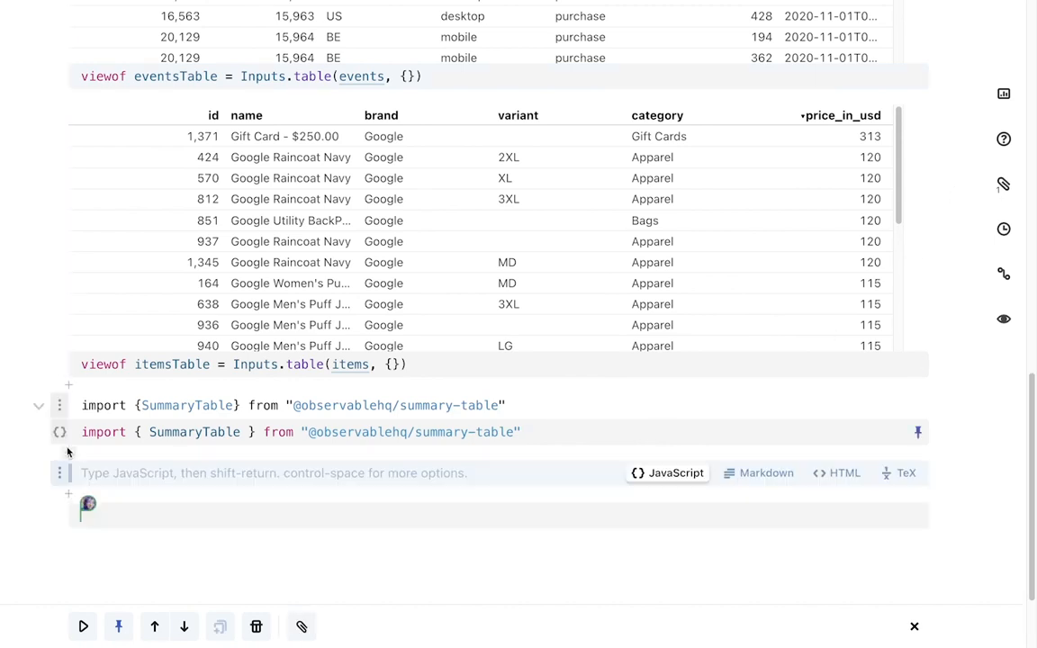
pyautogui.write('SummaryT')
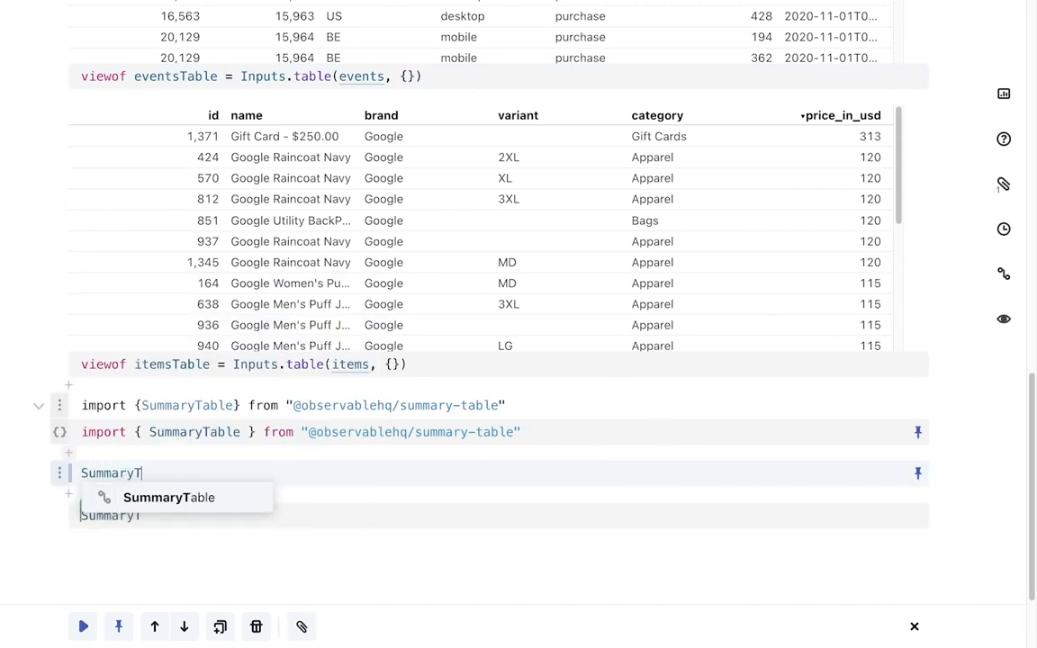
pyautogui.press('Tab')
pyautogui.write('(ev')
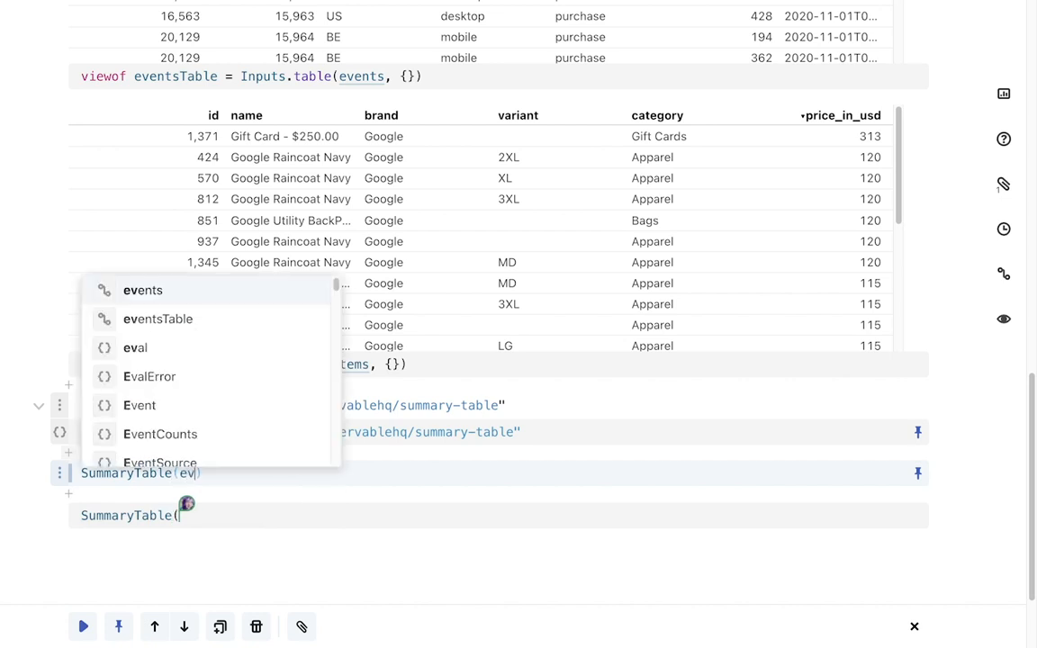
pyautogui.write('ents')
pyautogui.press('Tab')
pyautogui.hotkey('shift', 'Return')
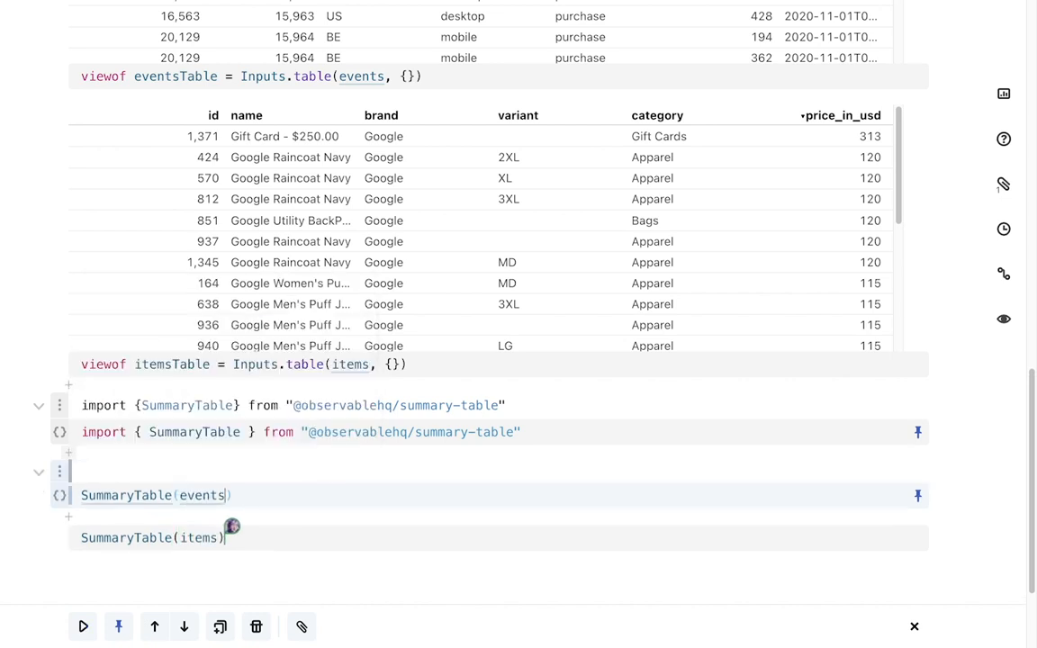
# Add a cell defining data as aq.from(events) joined with aq.from(items) on ["item_id", "id"], and run it
pyautogui.scroll(-5, 113, 426)
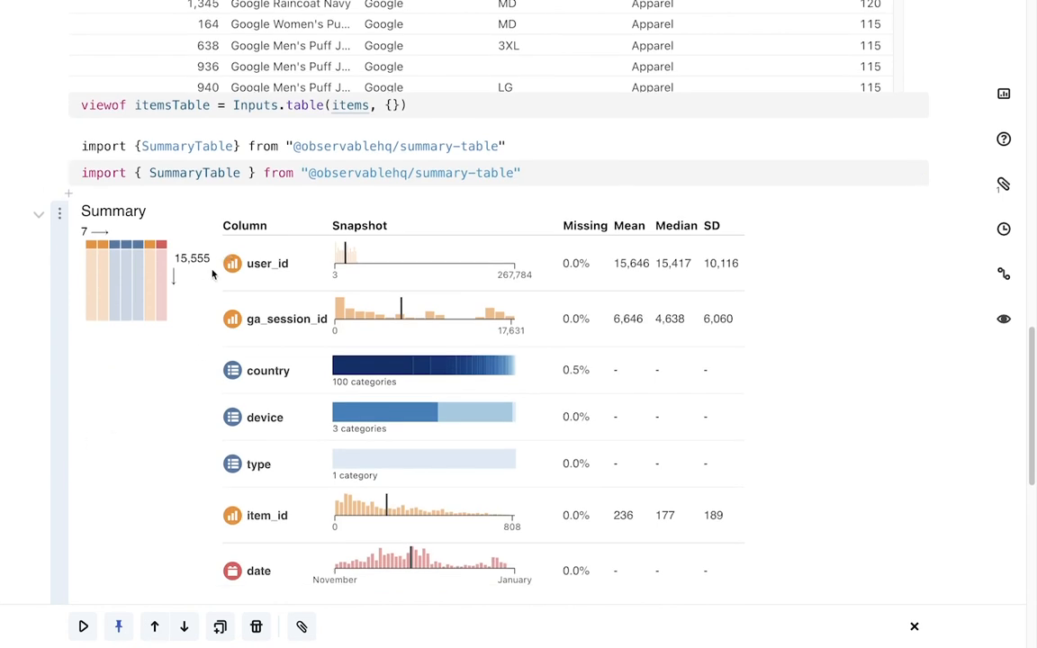
pyautogui.scroll(-2, 180, 243)
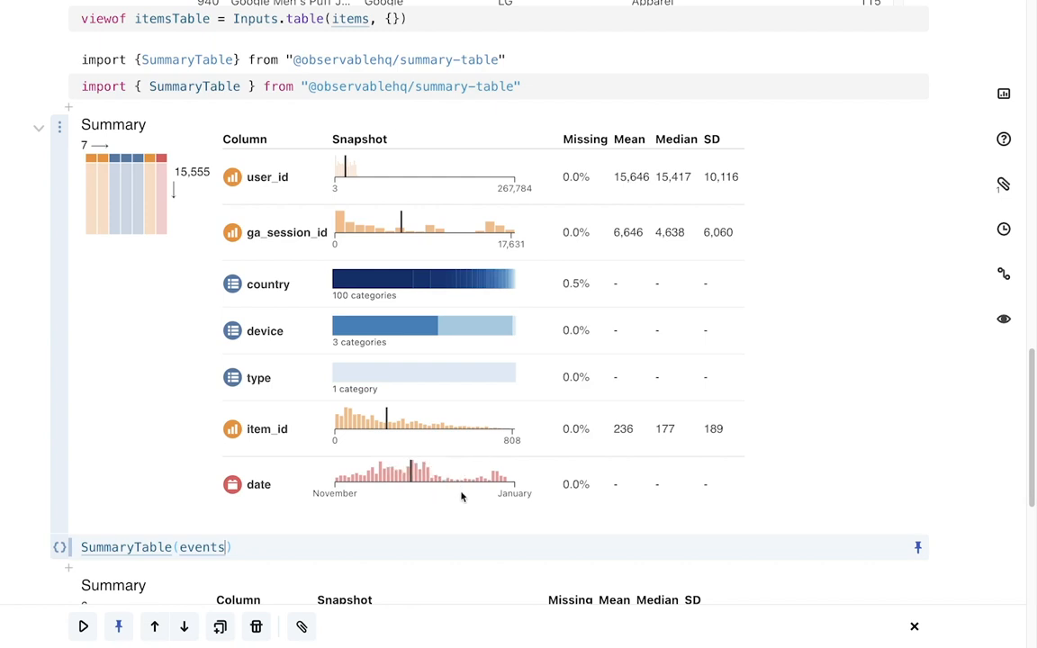
pyautogui.scroll(-5, 461, 497)
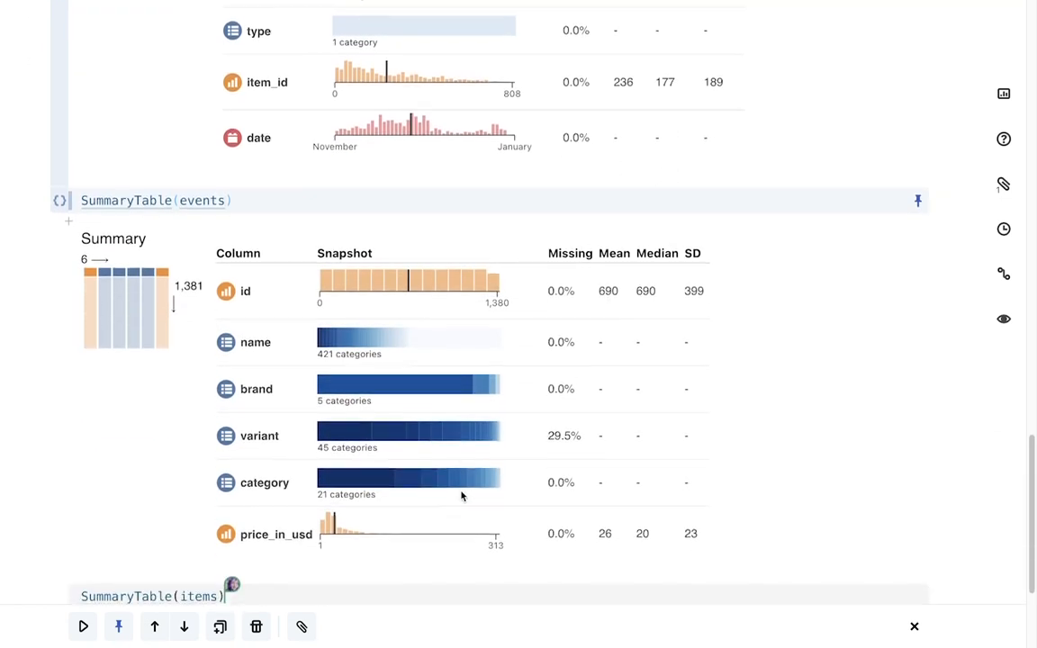
pyautogui.moveTo(350, 396)
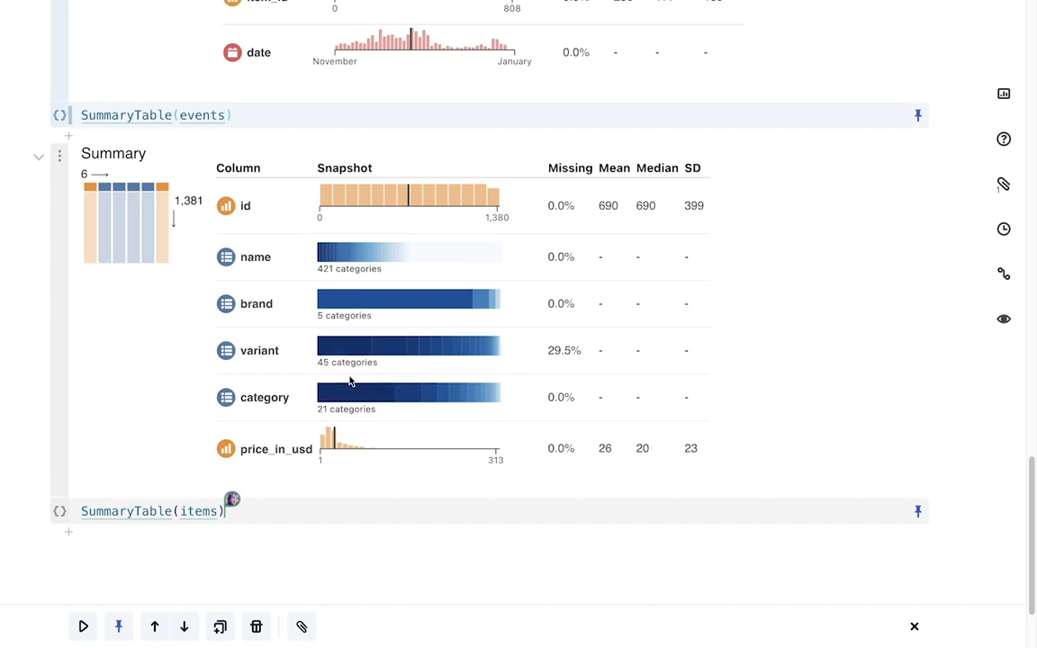
pyautogui.scroll(-2, 351, 382)
pyautogui.click(353, 381)
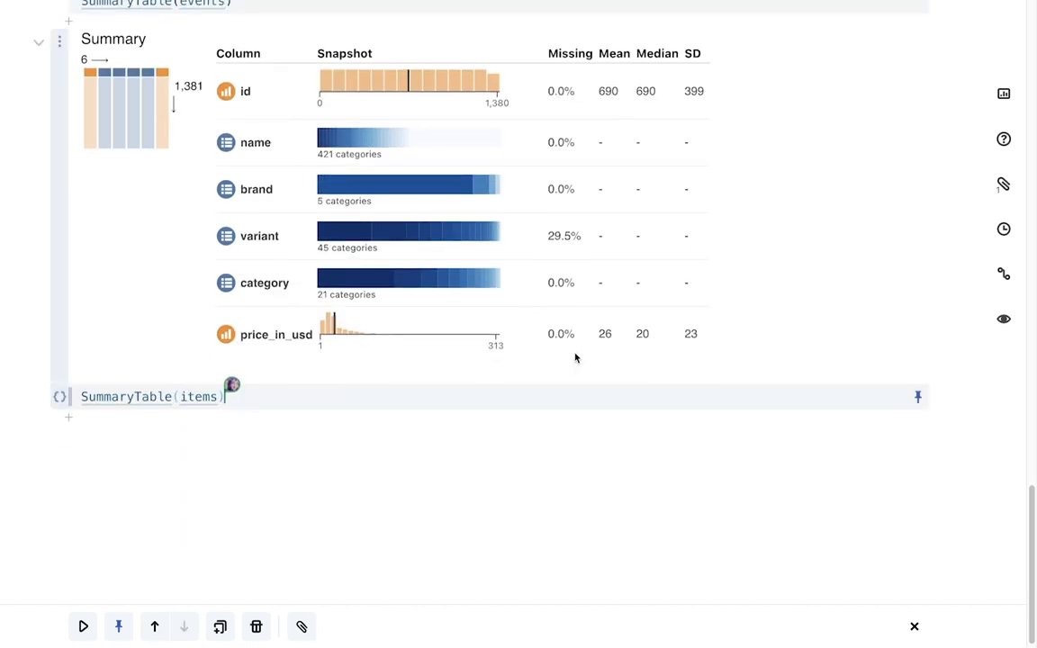
pyautogui.hotkey('alt', 'Return')
pyautogui.write('da')
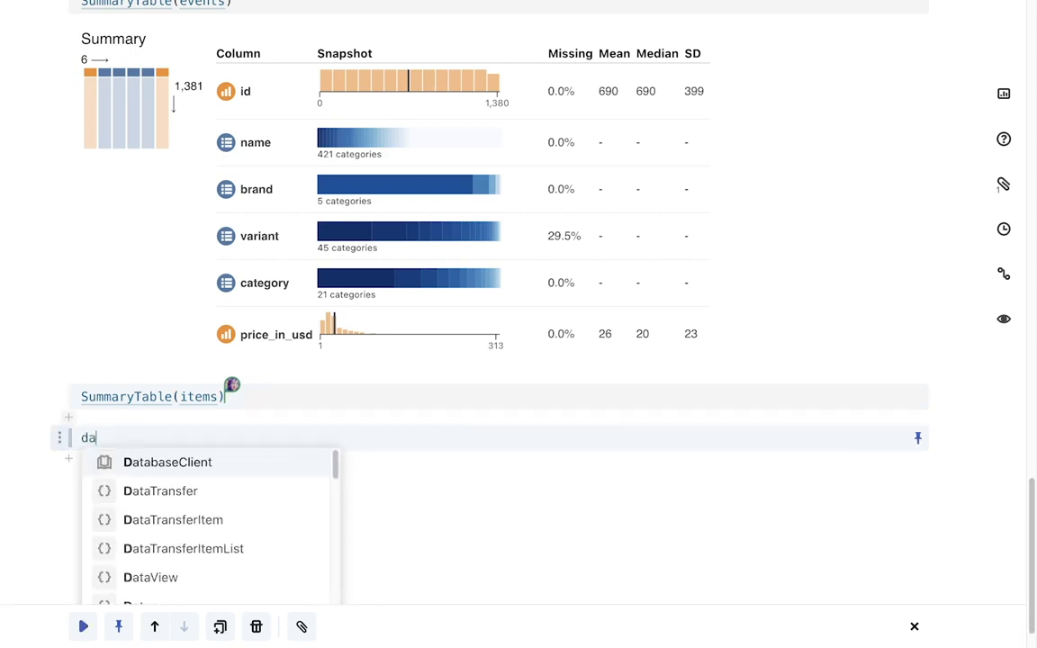
pyautogui.write('ta = aq.from(e')
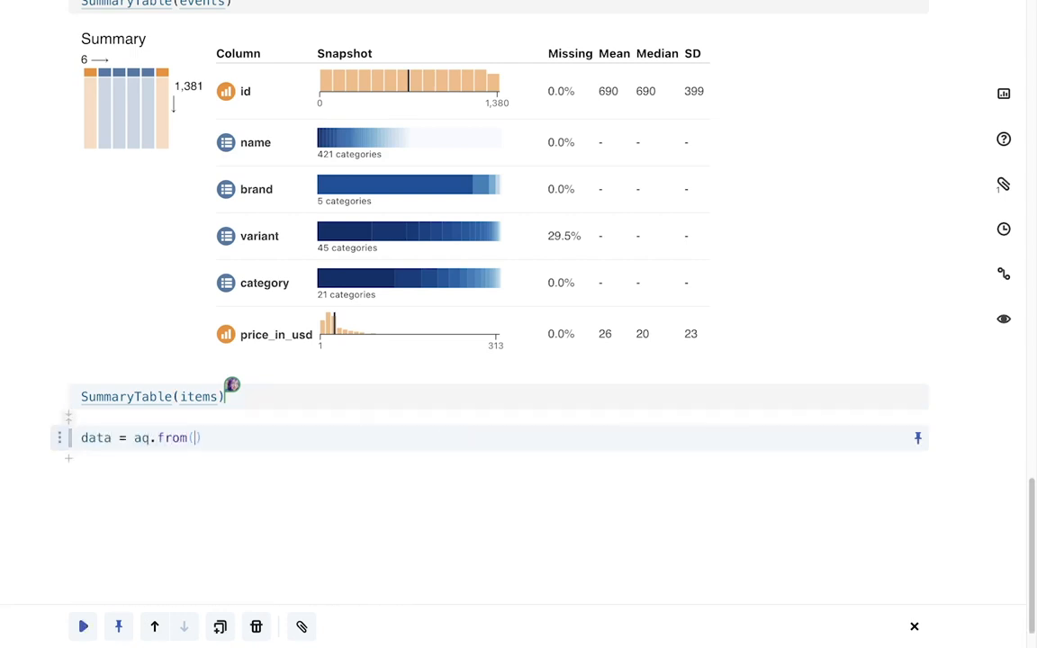
pyautogui.write('ve')
pyautogui.press('BackSpace')
pyautogui.press('BackSpace')
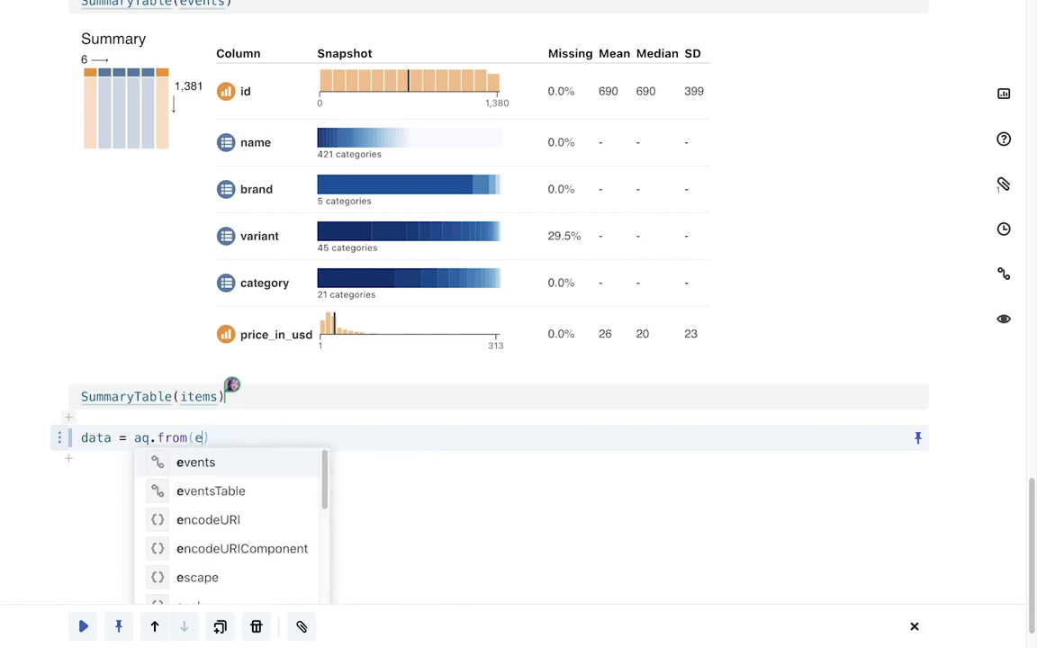
pyautogui.press('Return')
pyautogui.press('Return')
pyautogui.write('.')
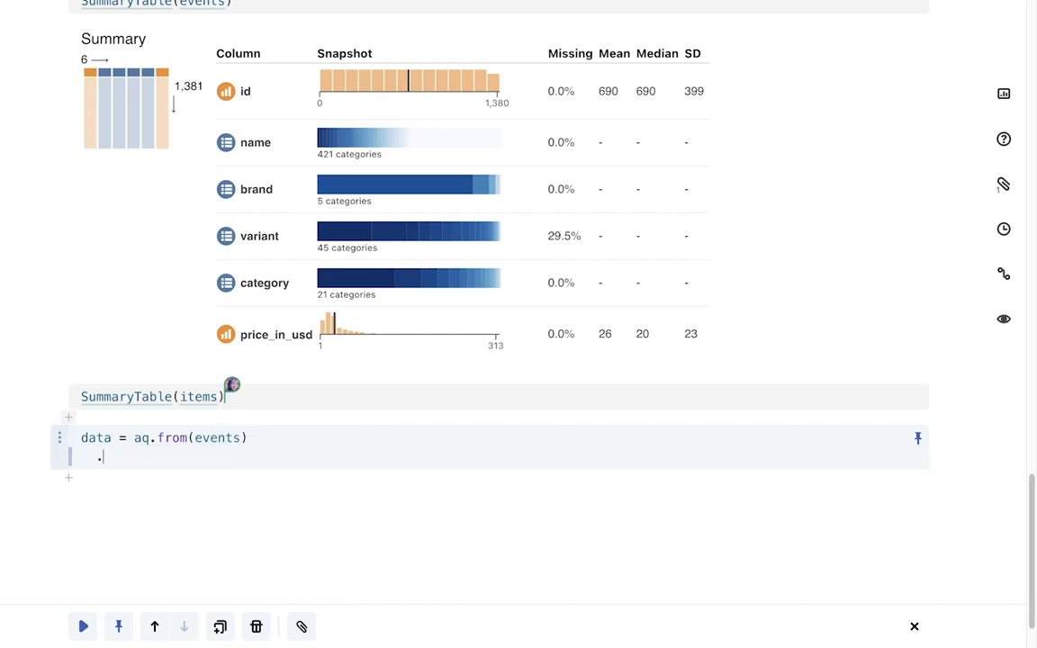
pyautogui.write('join(')
pyautogui.write('aq.from(items')
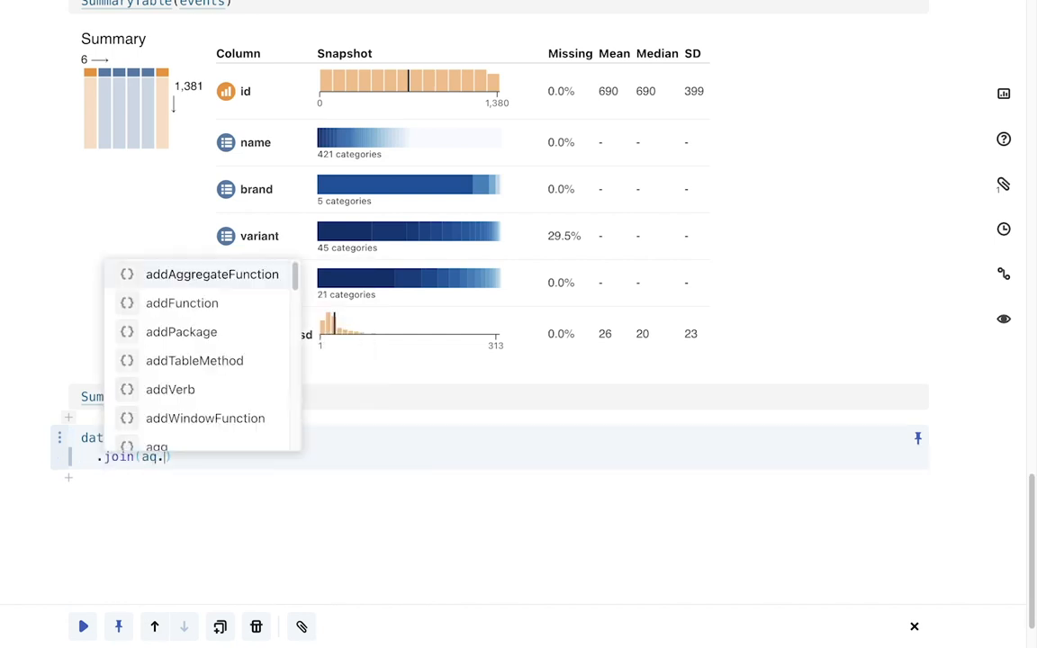
pyautogui.write(')')
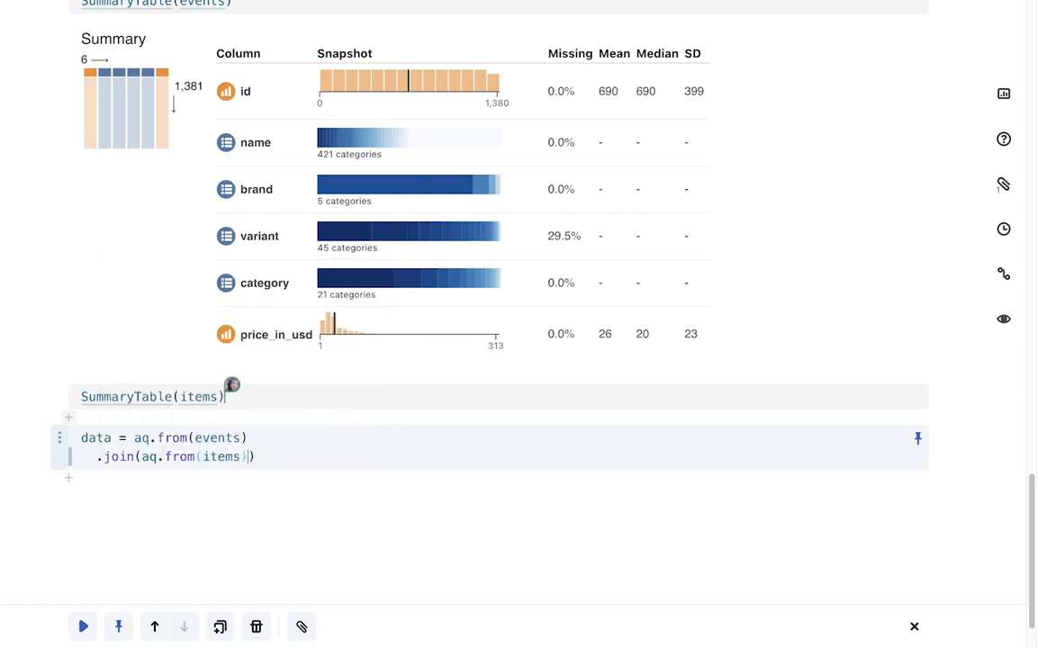
pyautogui.write(', ["item_id", "id')
pyautogui.hotkey('shift', 'Return')
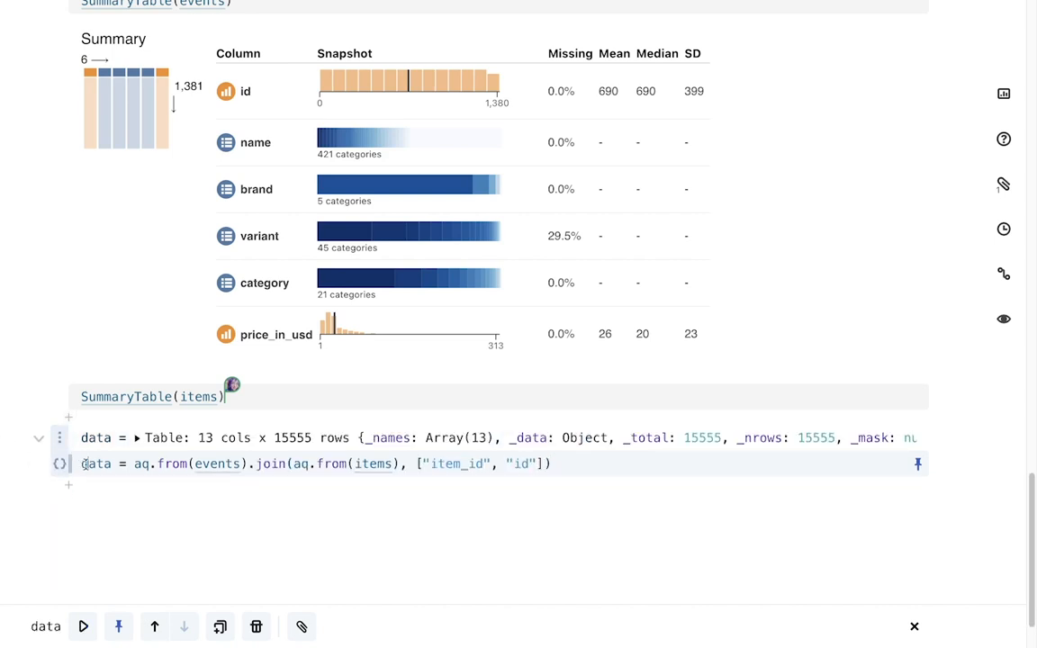
# Change the items summary cell to SummaryTable(data) and run it
pyautogui.write('data')
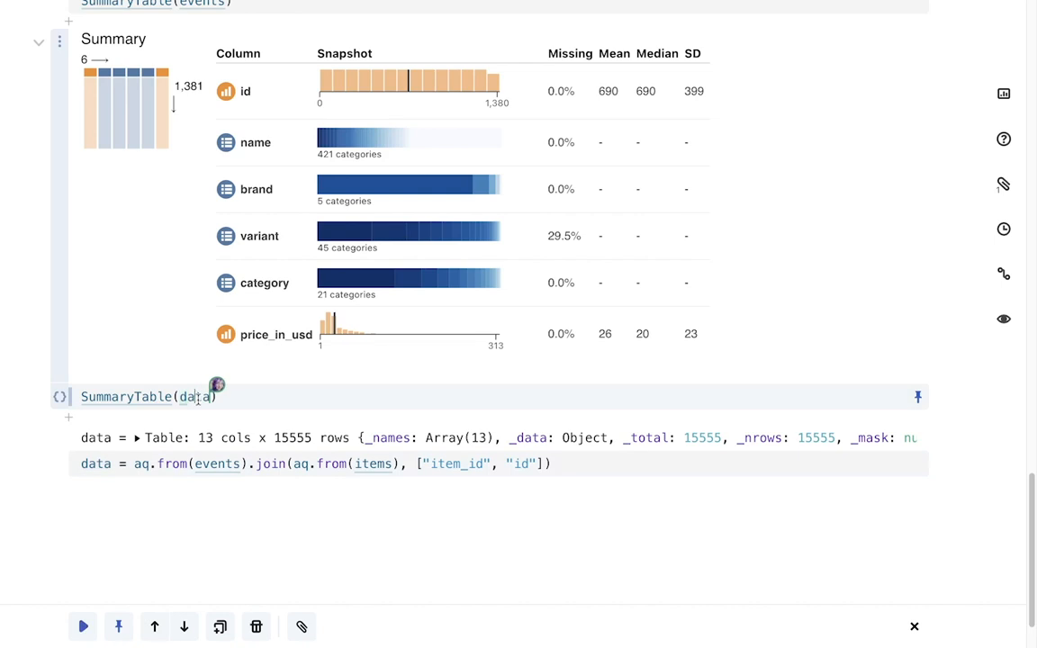
pyautogui.hotkey('shift', 'Return')
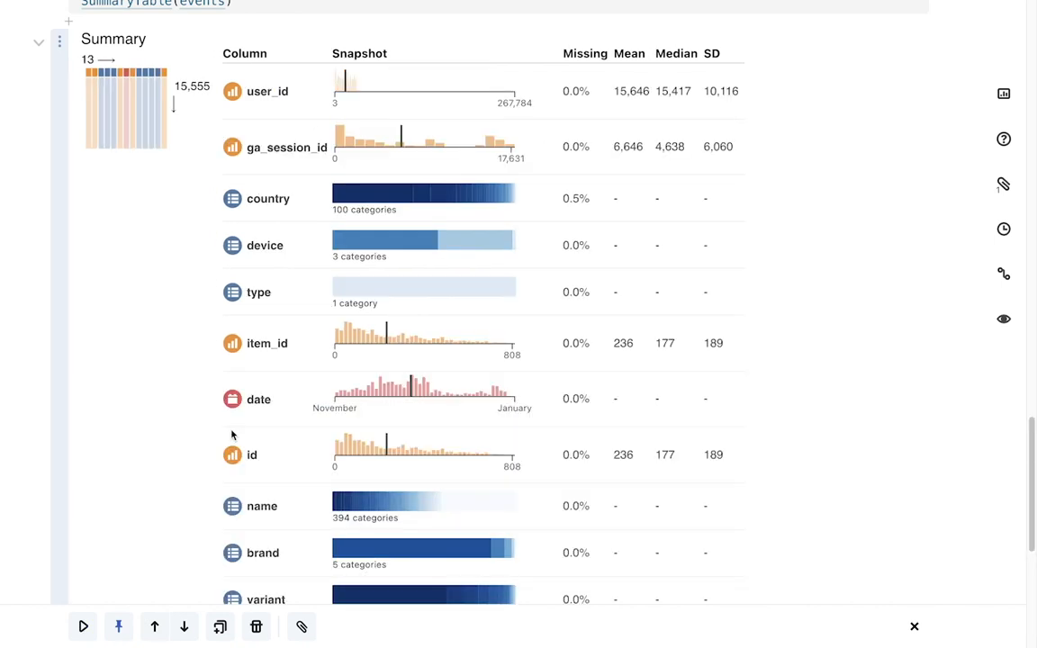
pyautogui.scroll(-5, 231, 436)
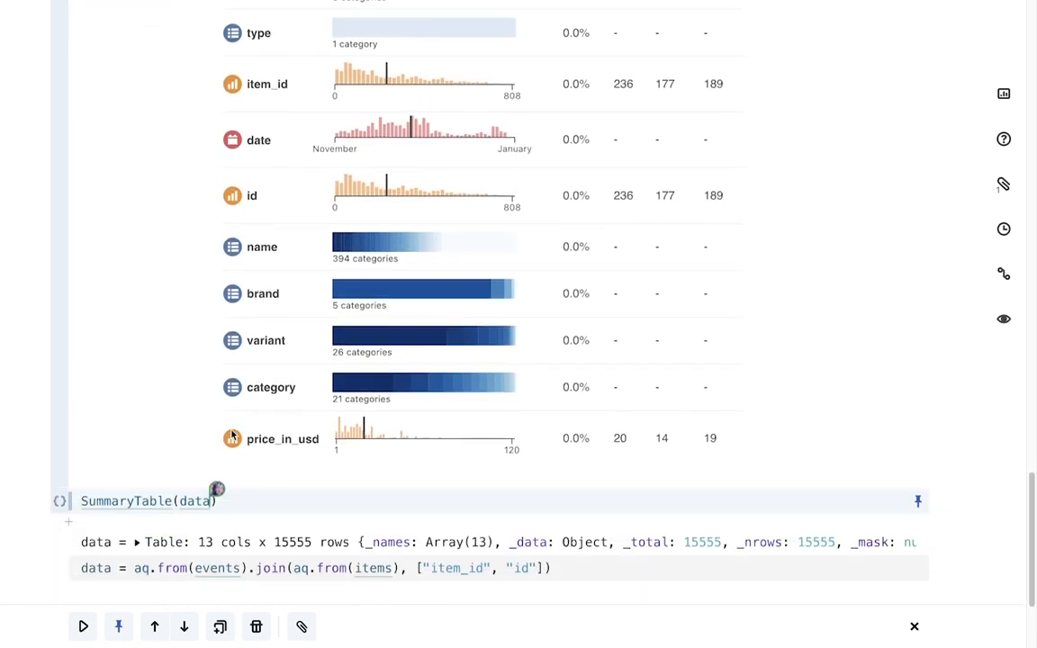
pyautogui.scroll(-3, 234, 417)
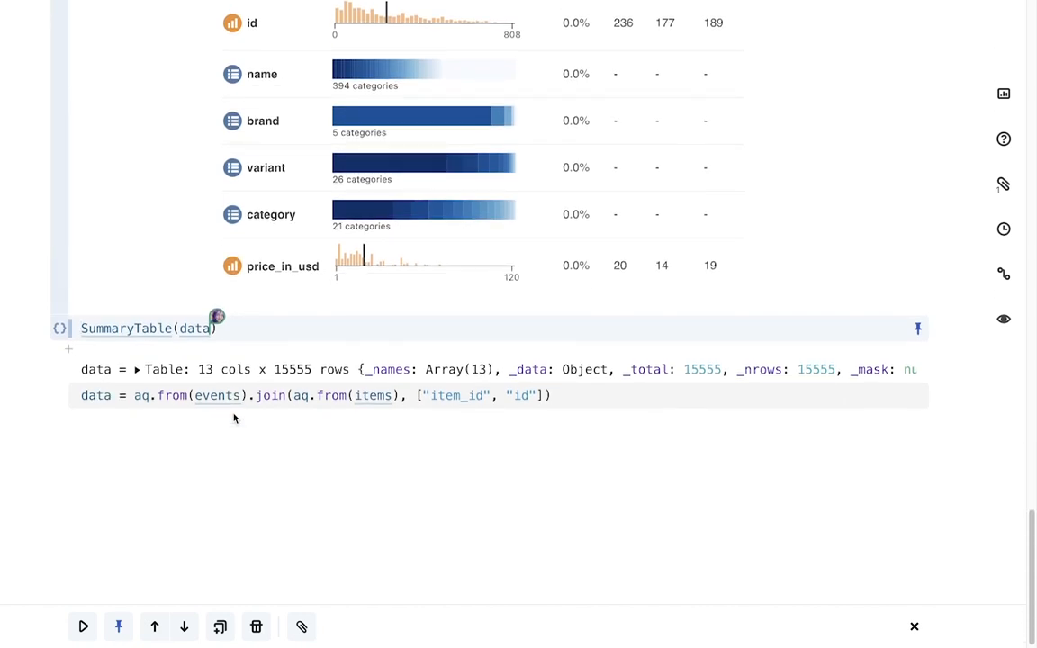
# Add a Markdown cell with the heading "## Purchases over time" and run it
pyautogui.click(234, 418)
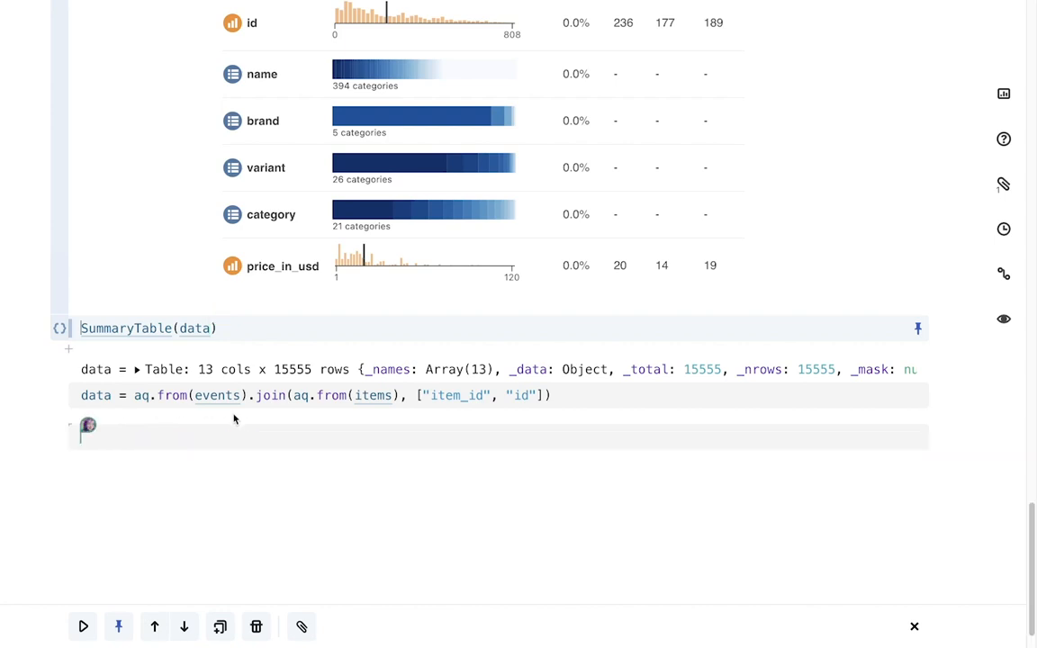
pyautogui.write('## Purchases')
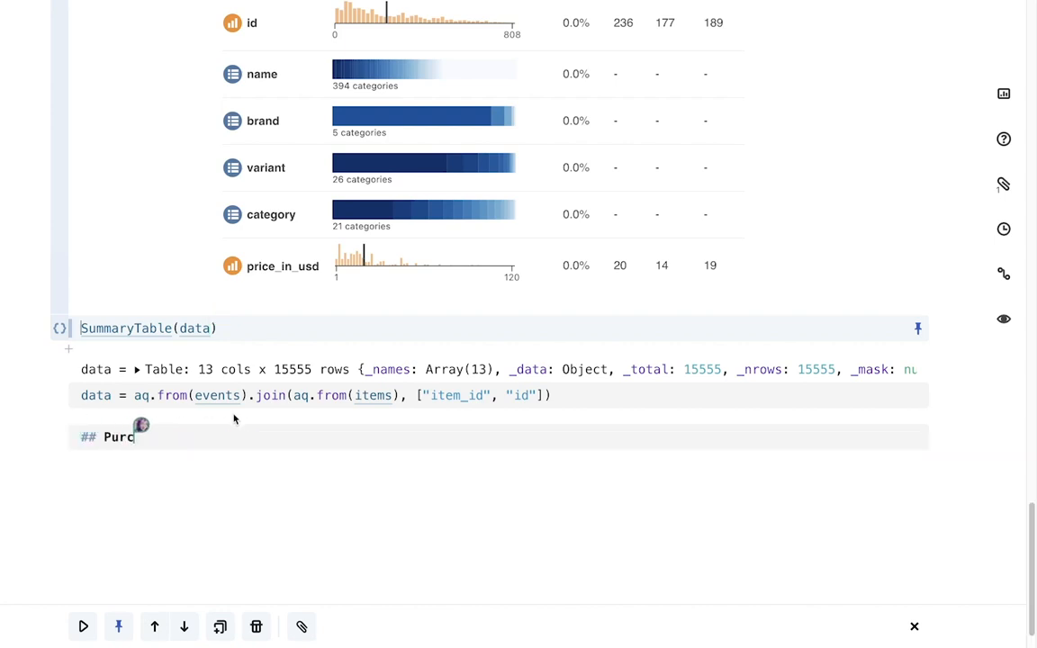
pyautogui.press('BackSpace')
pyautogui.press('BackSpace')
pyautogui.write('es over time')
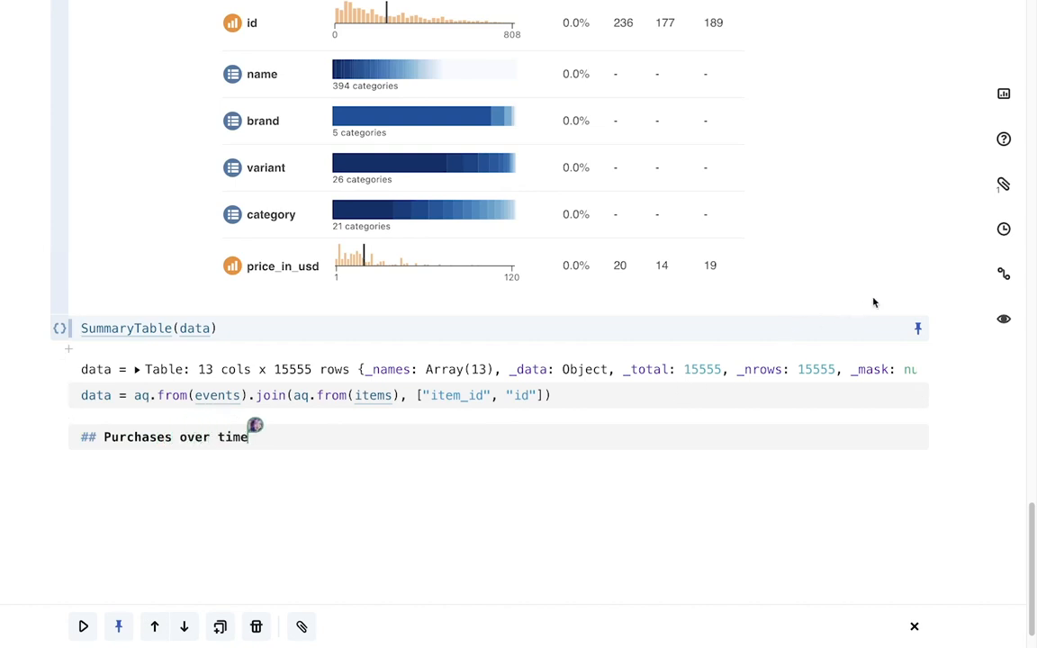
pyautogui.hotkey('shift', 'Return')
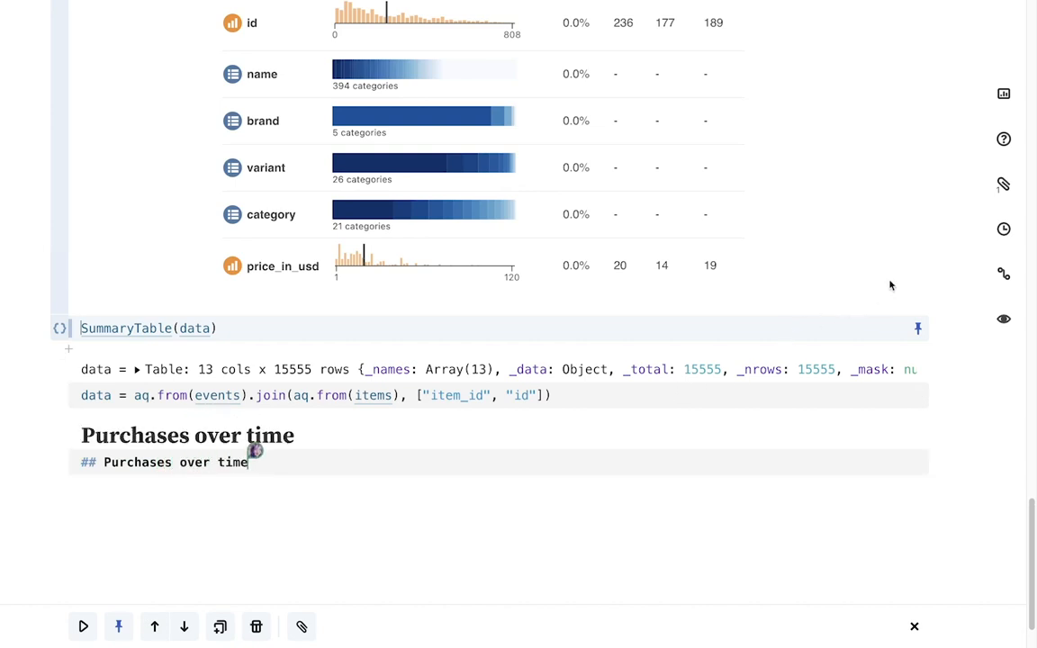
# Insert a Line chart snippet plotting data with x "date" and y "price_in_usd"
pyautogui.click(1003, 95)
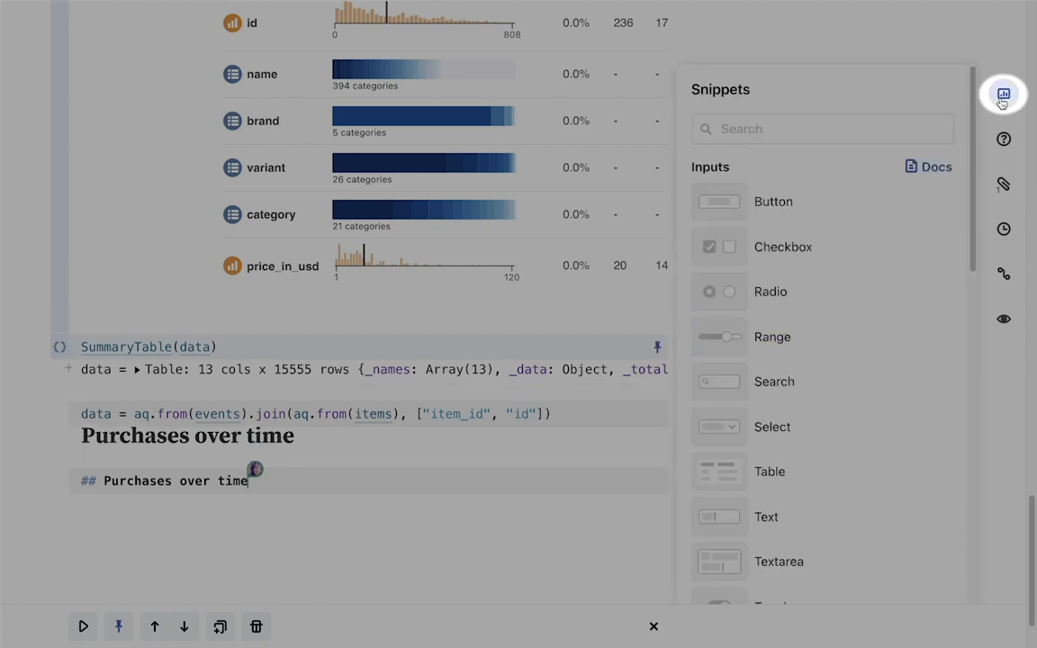
pyautogui.scroll(-5, 944, 226)
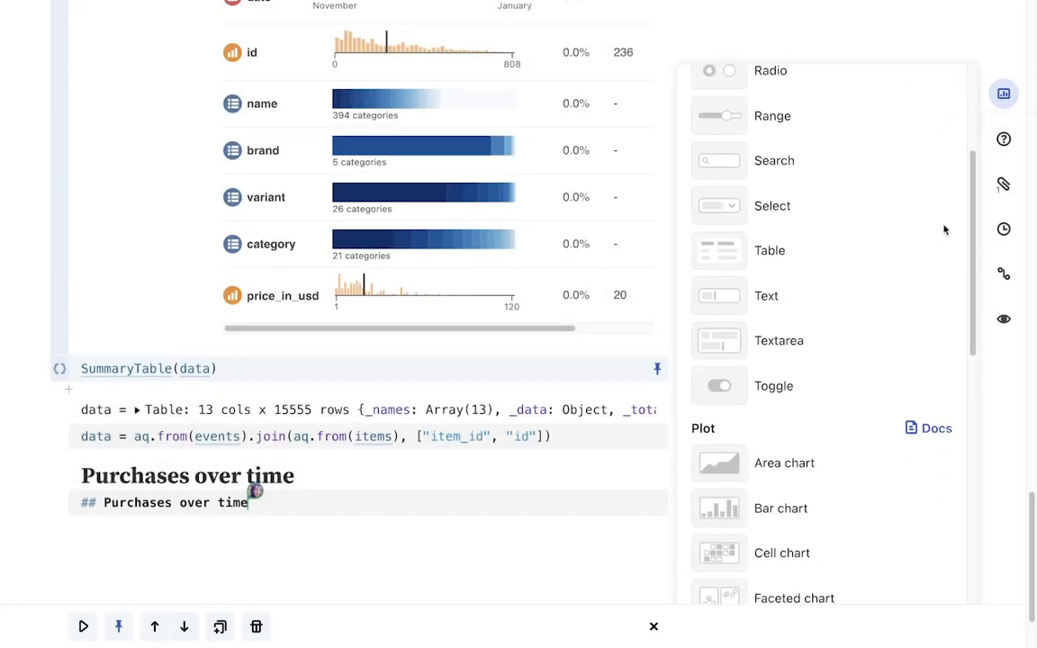
pyautogui.scroll(-3, 944, 230)
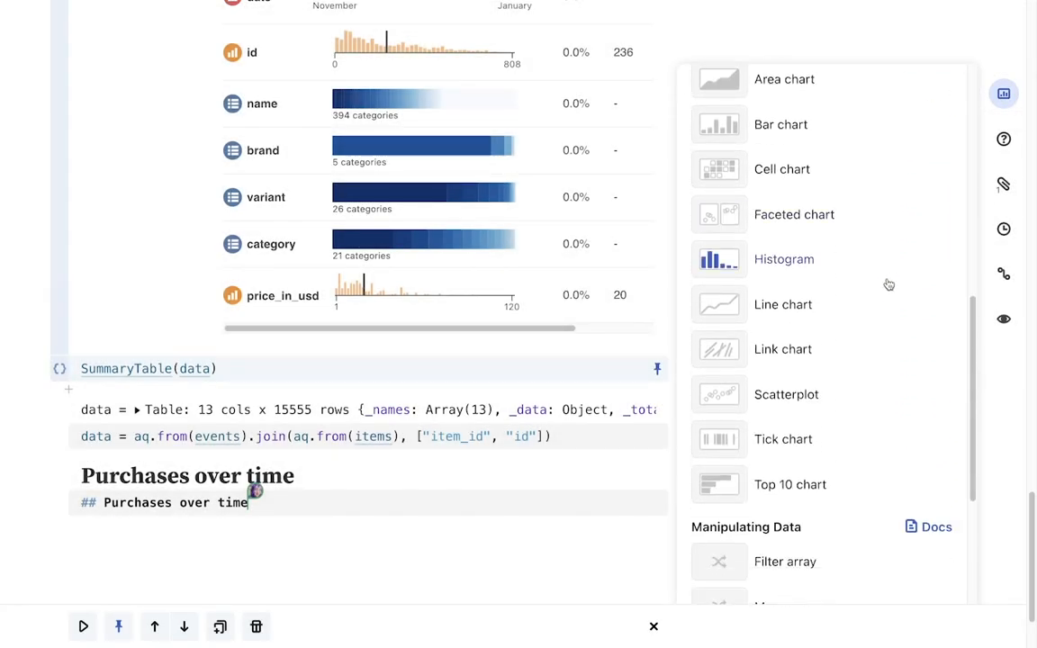
pyautogui.click(864, 308)
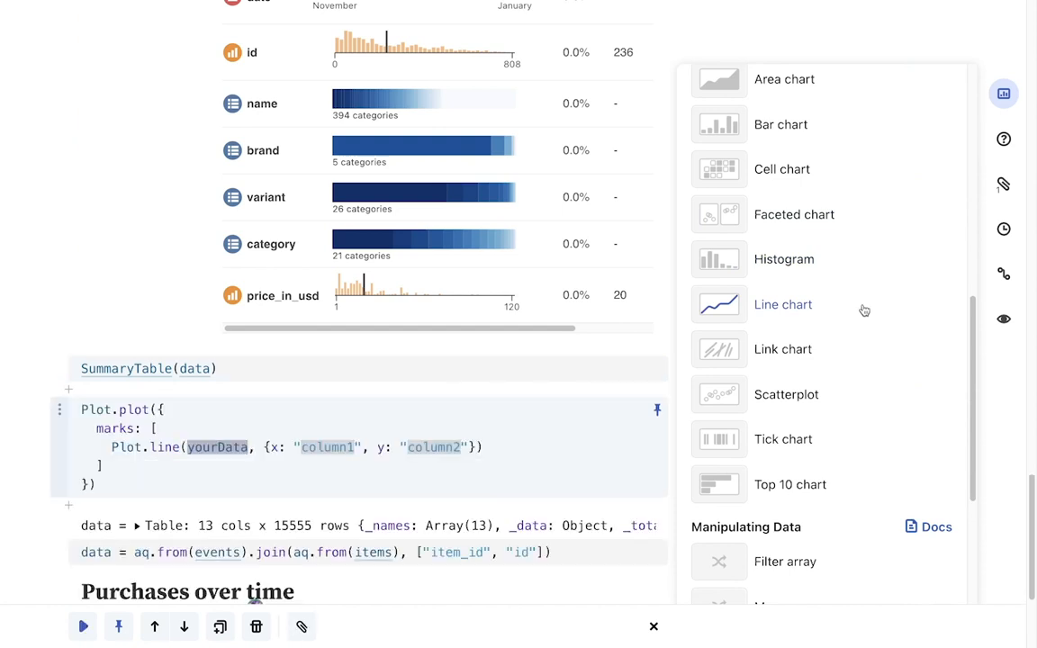
pyautogui.doubleClick(436, 447)
pyautogui.write('price_in_usd')
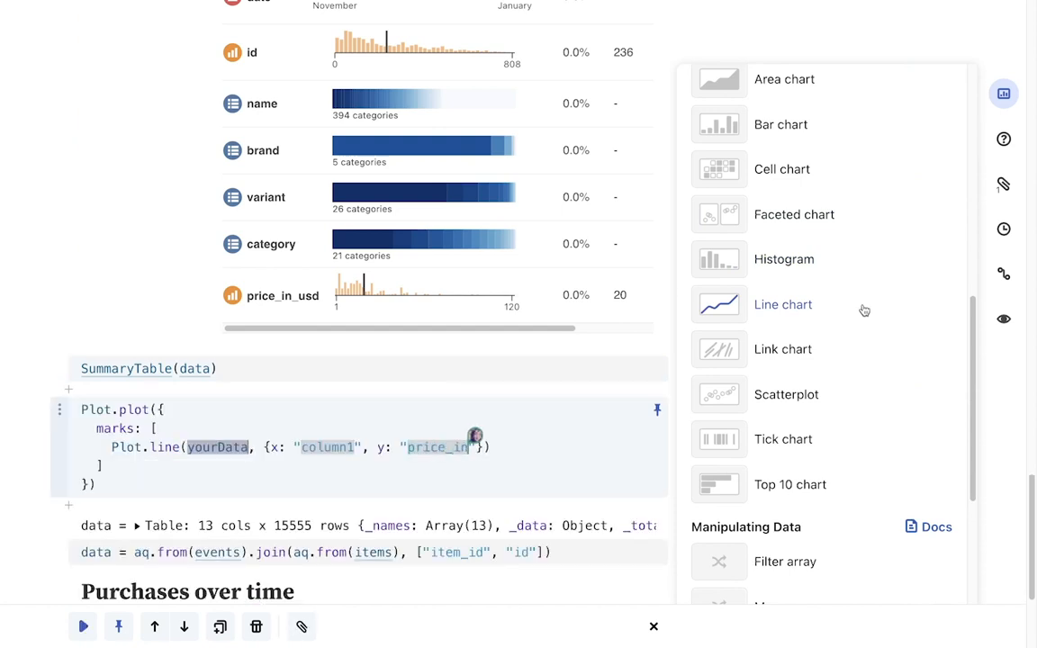
pyautogui.doubleClick(217, 446)
pyautogui.write('data')
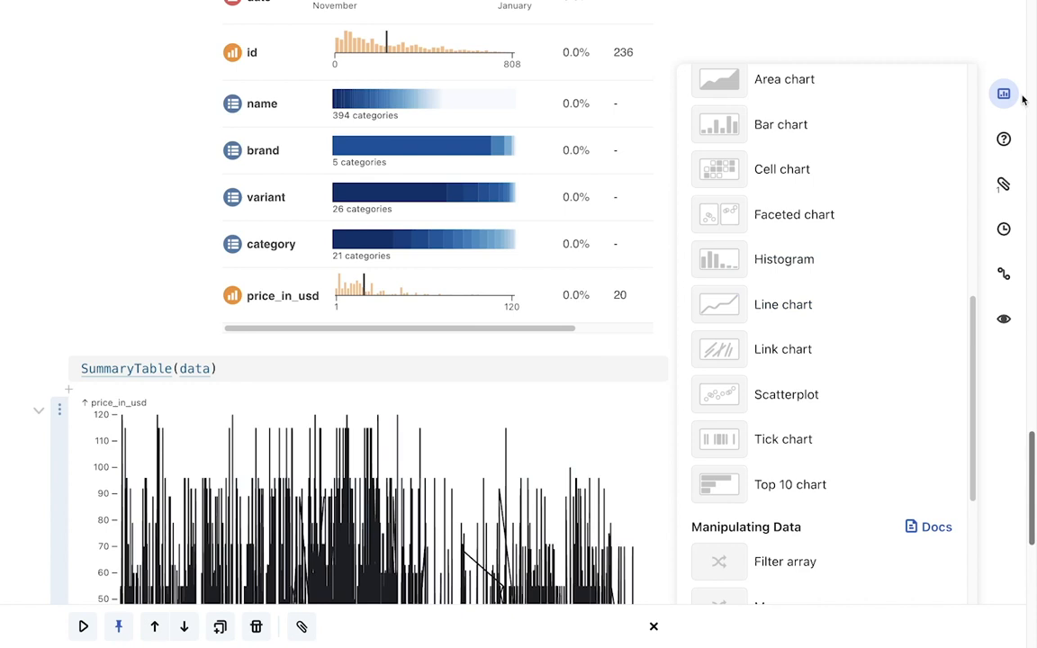
pyautogui.click(1004, 93)
pyautogui.scroll(-10, 933, 204)
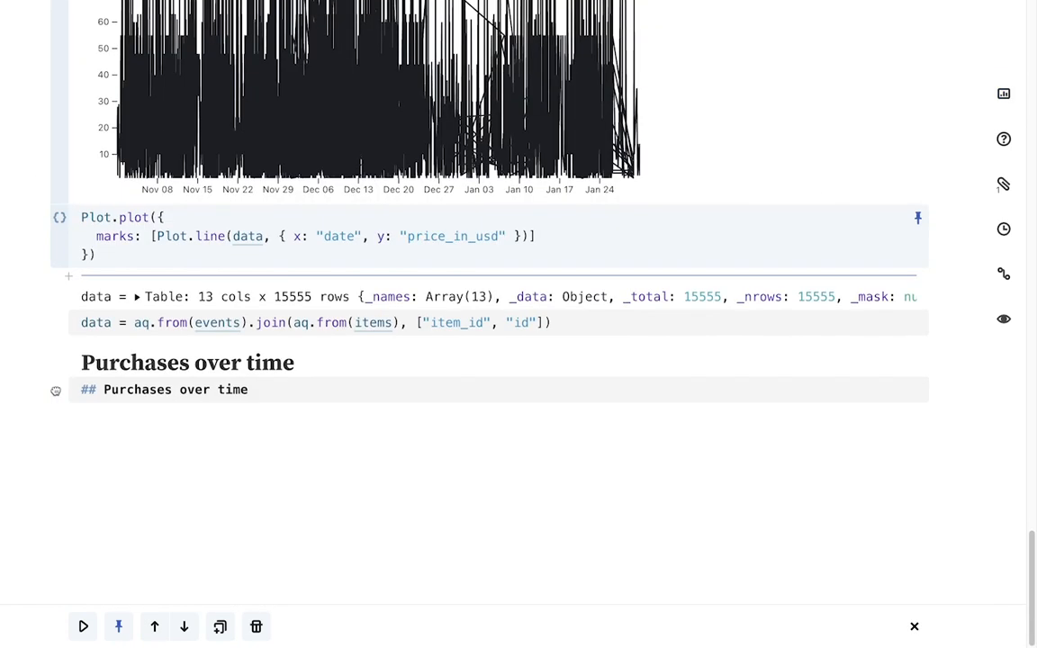
# Move the chart below the "Purchases over time" heading, wrap its channels in Plot.bin with y "sum" and thresholds d3.utcDay, and run it
pyautogui.moveTo(56, 391); pyautogui.dragTo(55, 416)
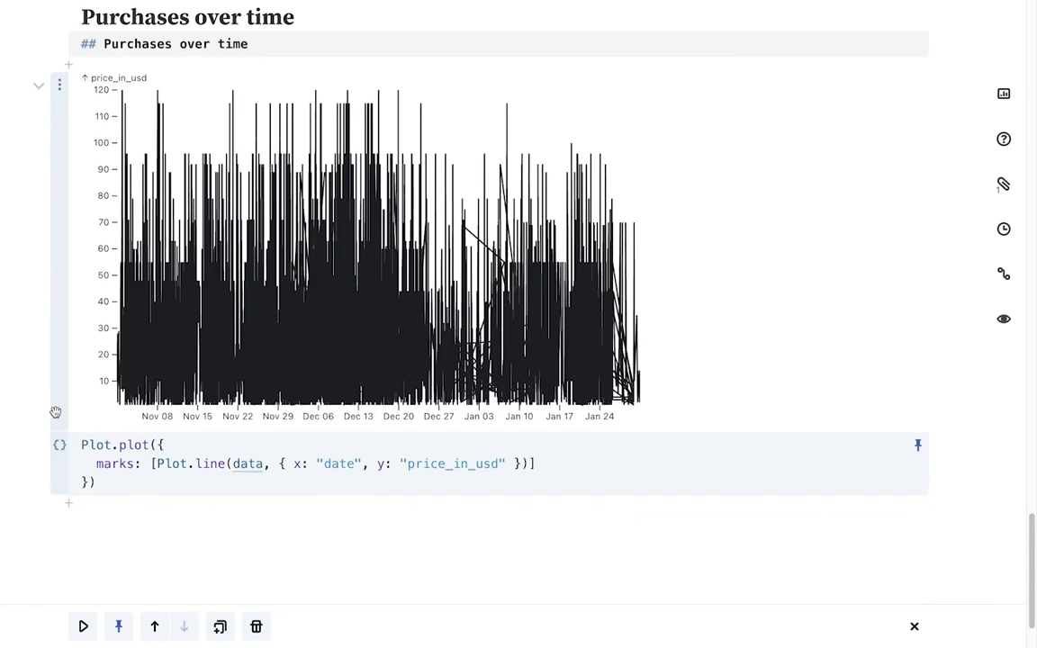
pyautogui.click(278, 463)
pyautogui.write('Plot.bin(         { y: "')
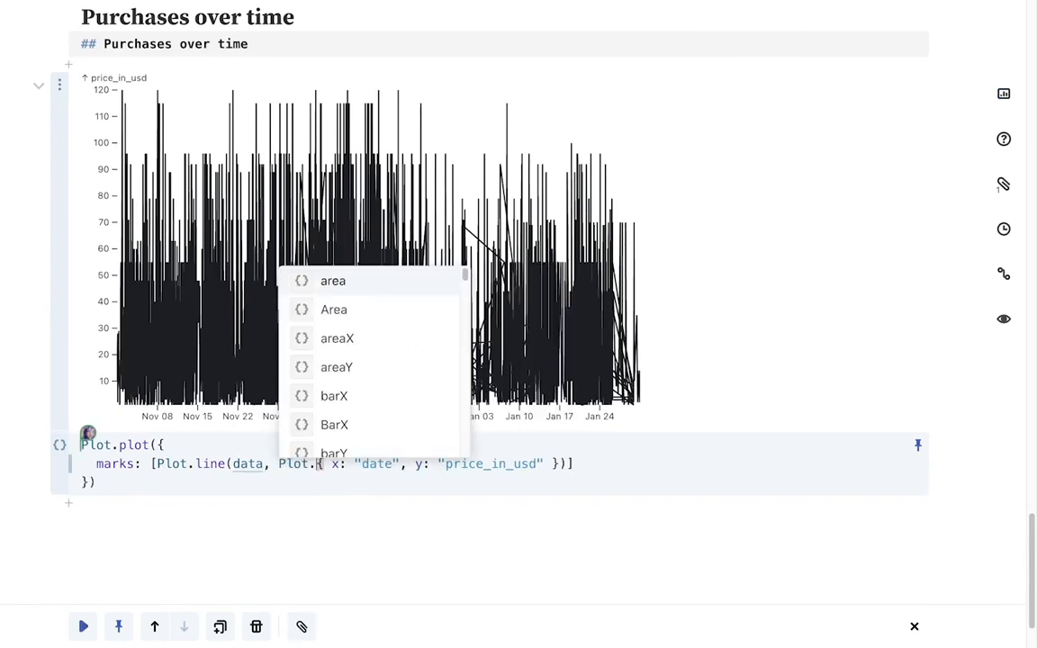
pyautogui.write('sum" },')
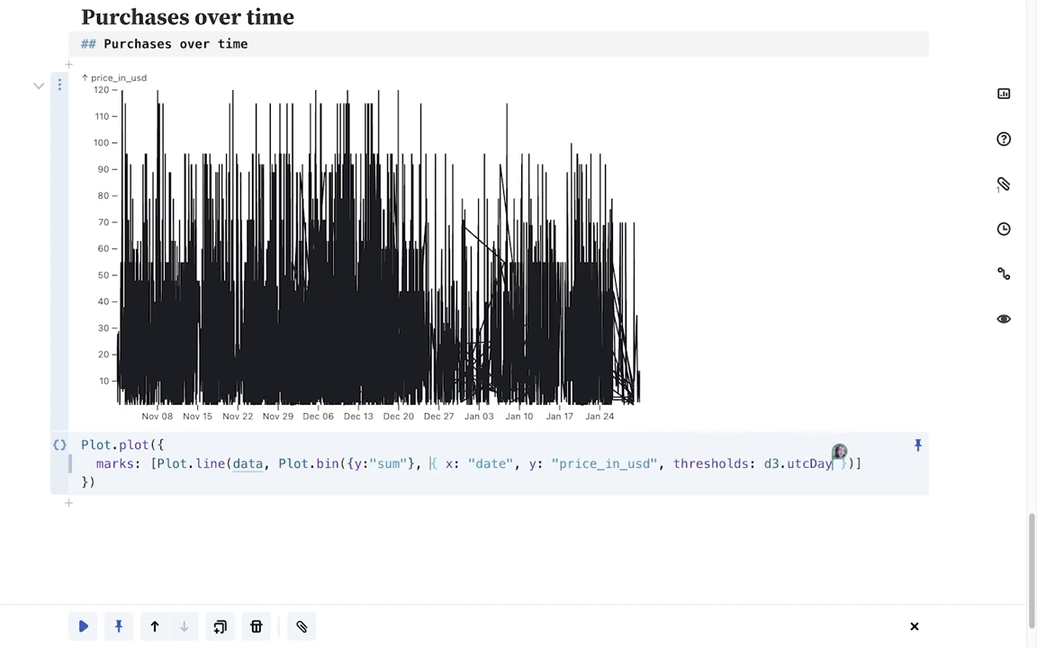
pyautogui.hotkey('shift', 'Return')
# Reply "Sure!" to the comment asking to view the chart by week, then resolve the thread
pyautogui.scroll(-2, 284, 424)
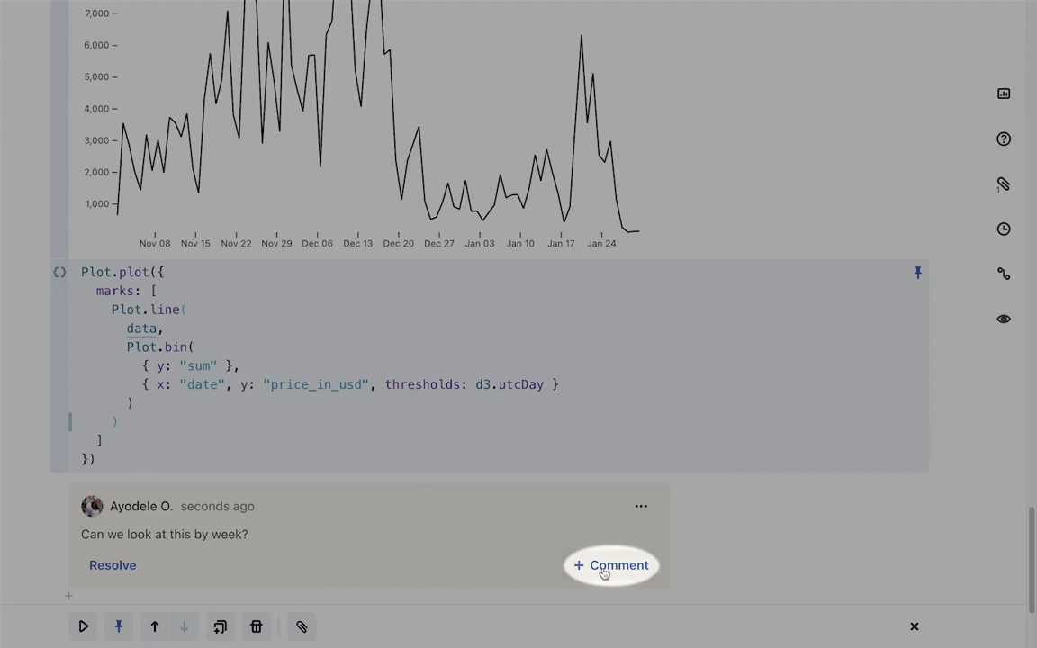
pyautogui.click(603, 567)
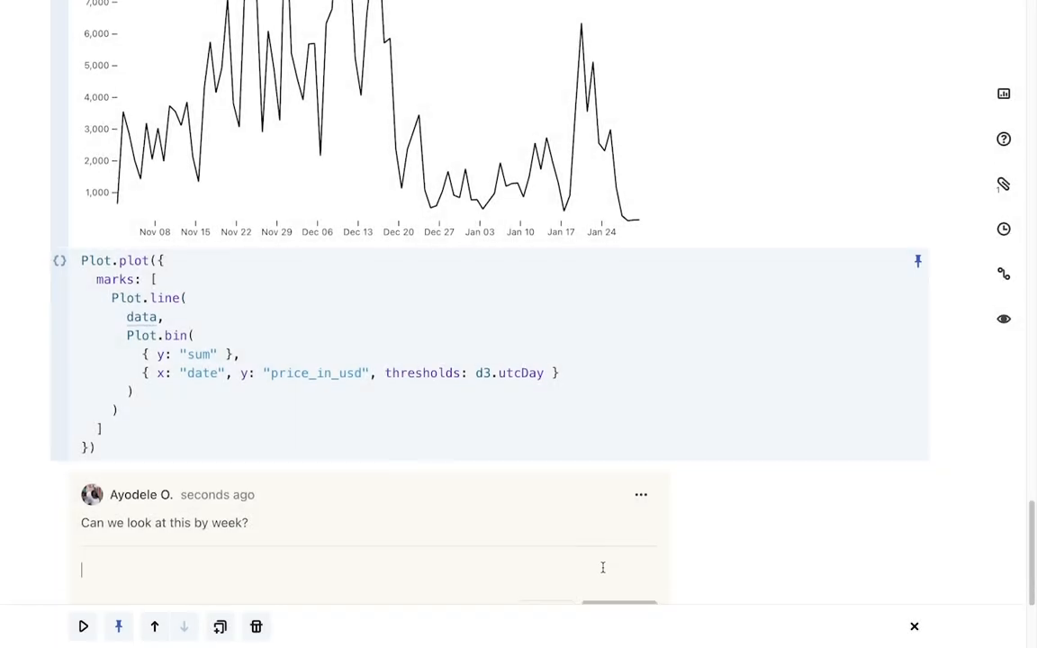
pyautogui.write('Sure!')
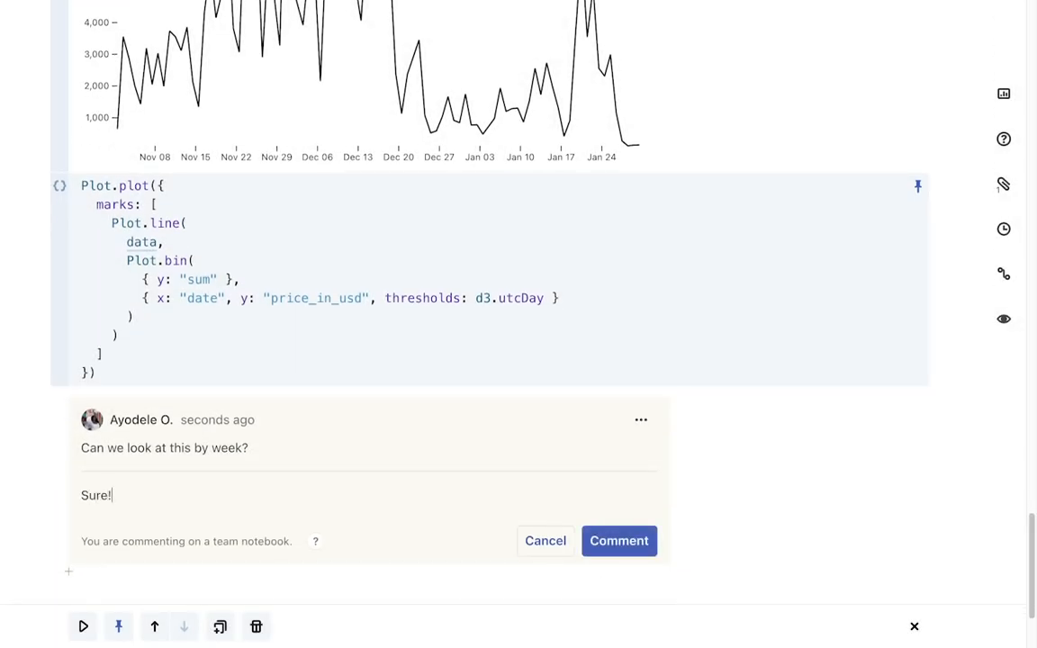
pyautogui.click(619, 541)
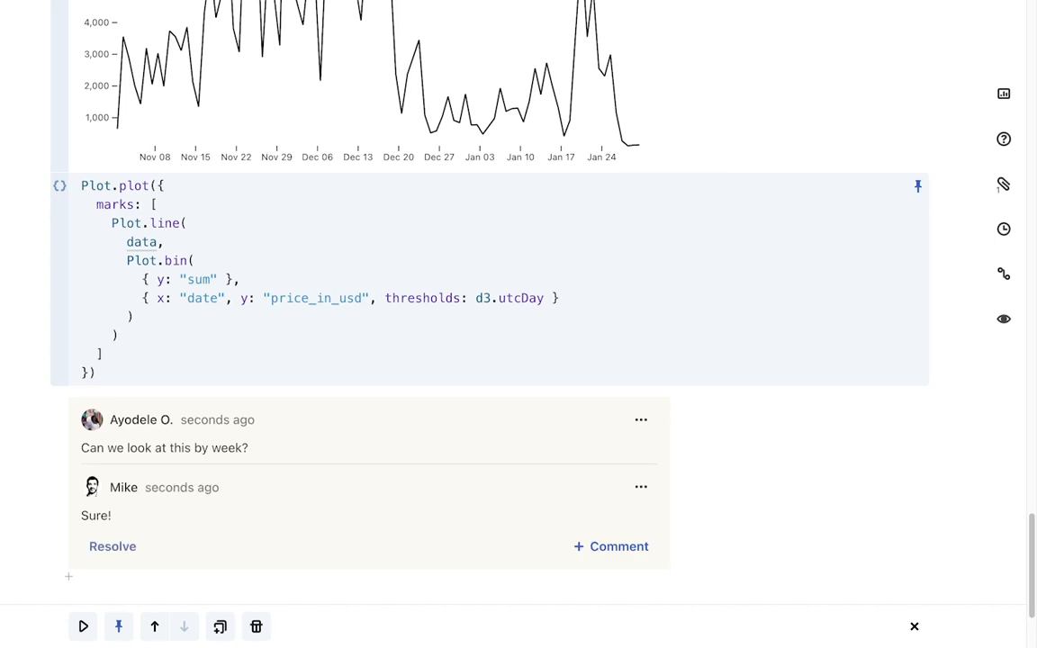
pyautogui.click(142, 551)
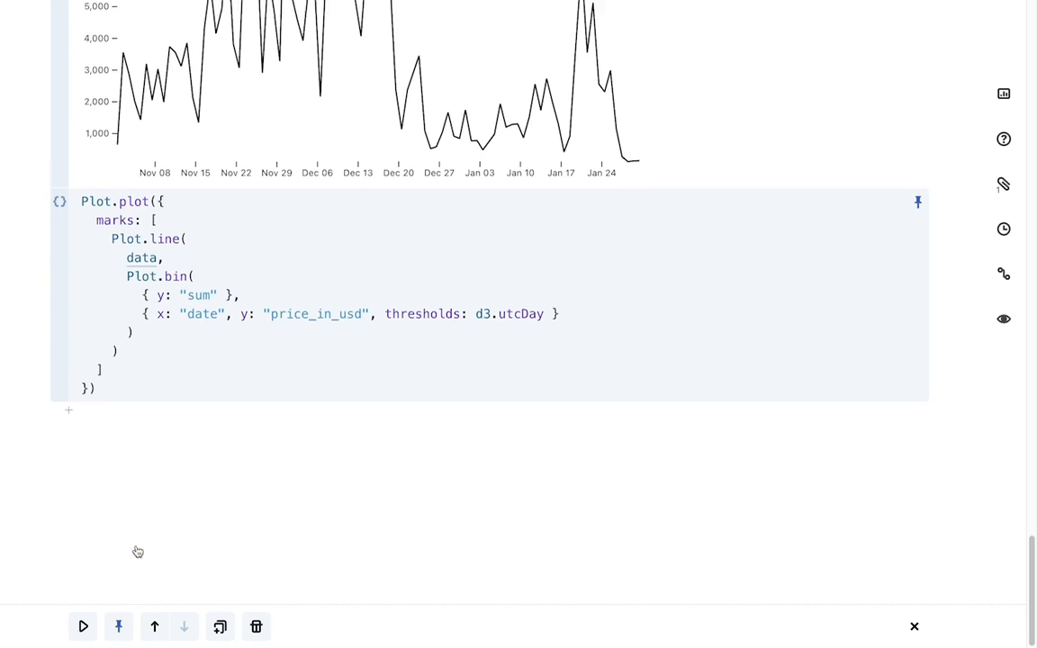
# Insert a Radio input snippet named bin with options "day" and "week", label "Select a time bin" and value "week"
pyautogui.click(232, 537)
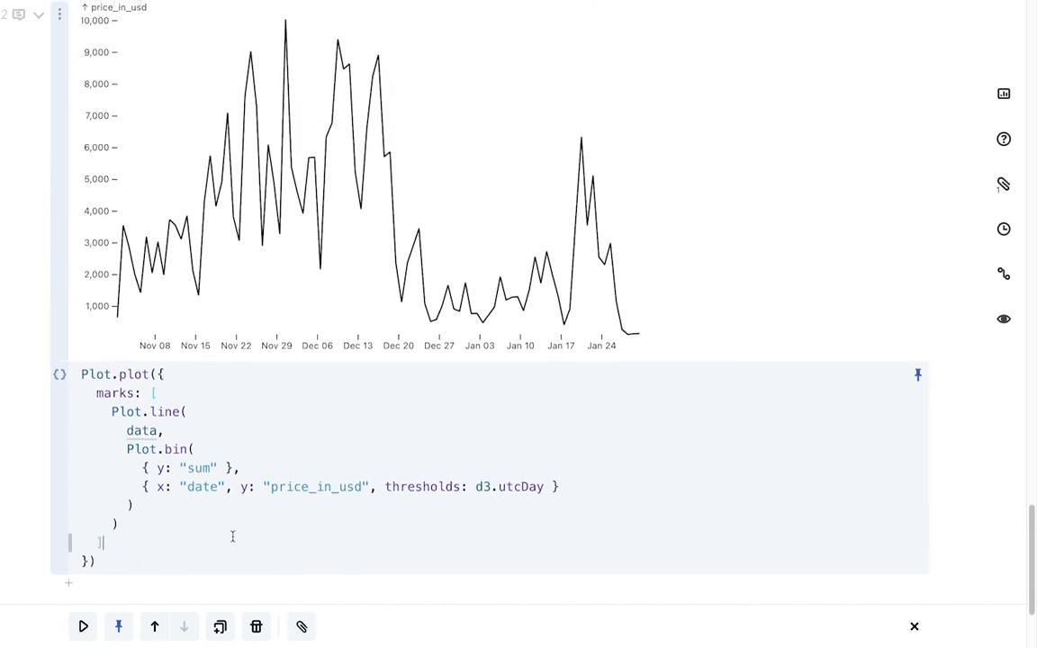
pyautogui.click(1001, 96)
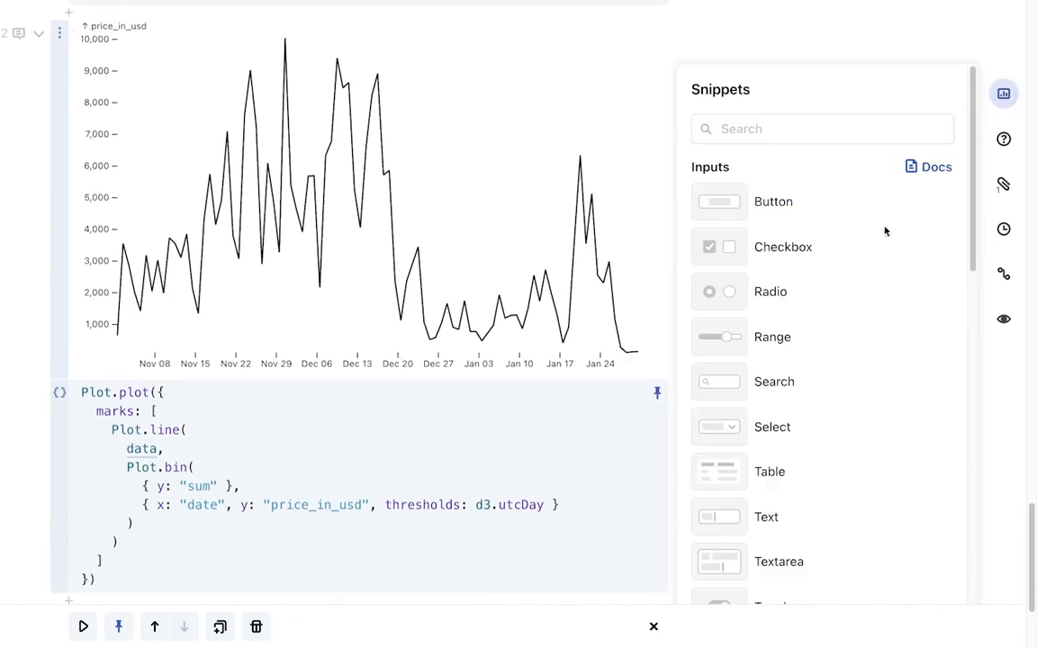
pyautogui.click(768, 295)
pyautogui.scroll(-3, 763, 296)
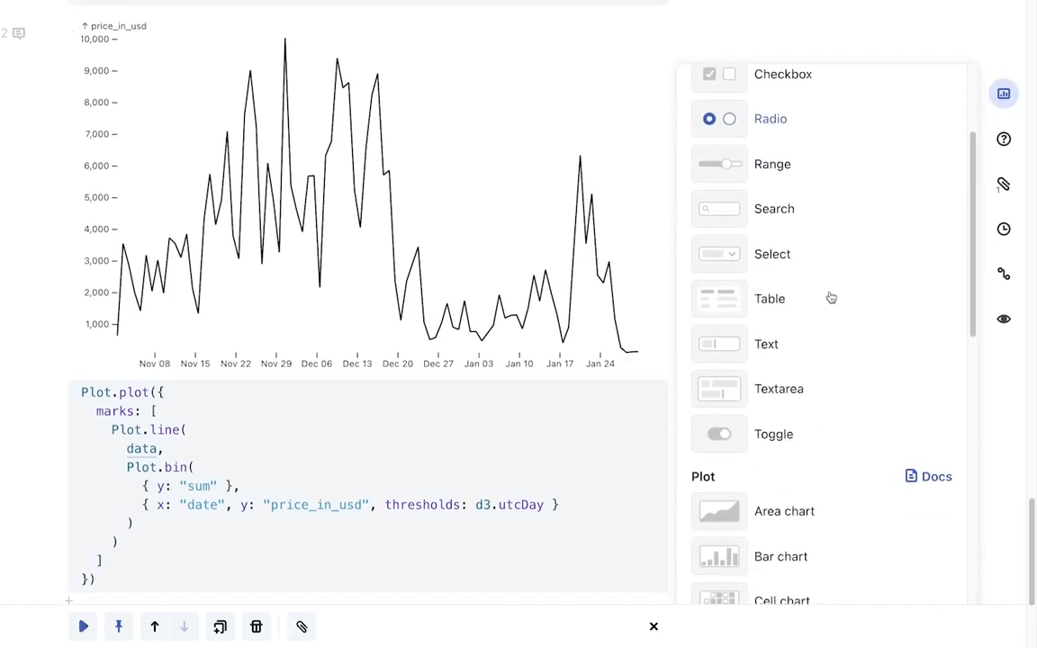
pyautogui.write('bin')
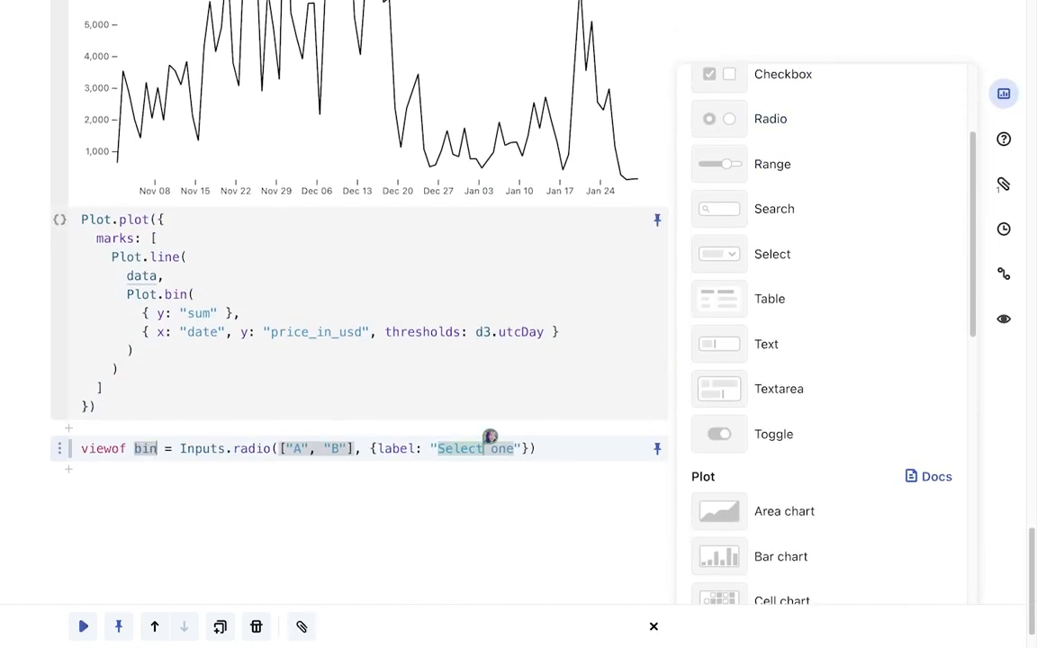
pyautogui.hotkey('alt', 'Right')
pyautogui.hotkey('alt', 'Right')
pyautogui.press('Right')
pyautogui.press('BackSpace')
pyautogui.write('day')
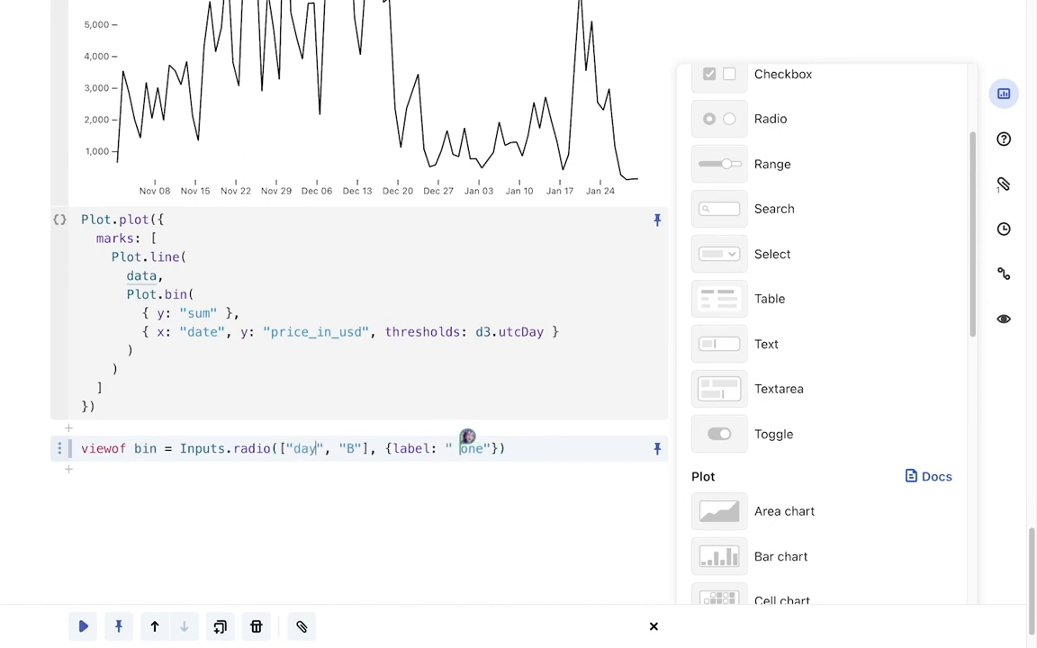
pyautogui.press('Right')
pyautogui.press('Right')
pyautogui.press('Right')
pyautogui.press('Right')
pyautogui.press('Right')
pyautogui.press('BackSpace')
pyautogui.write('week')
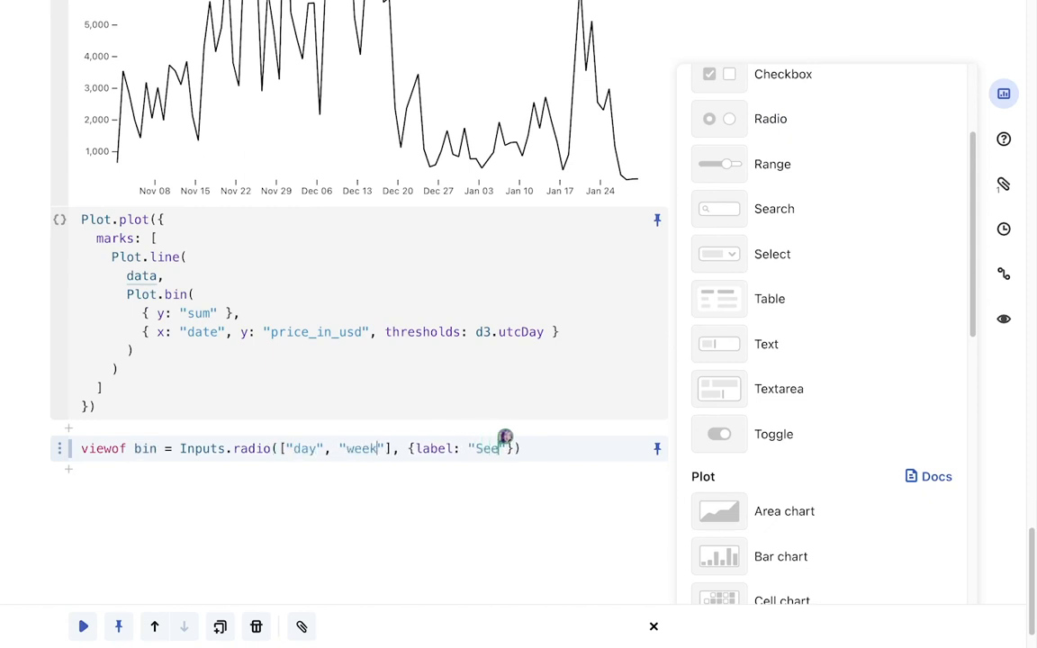
# Move the time bin radio cell above the chart cell
pyautogui.click(1000, 93)
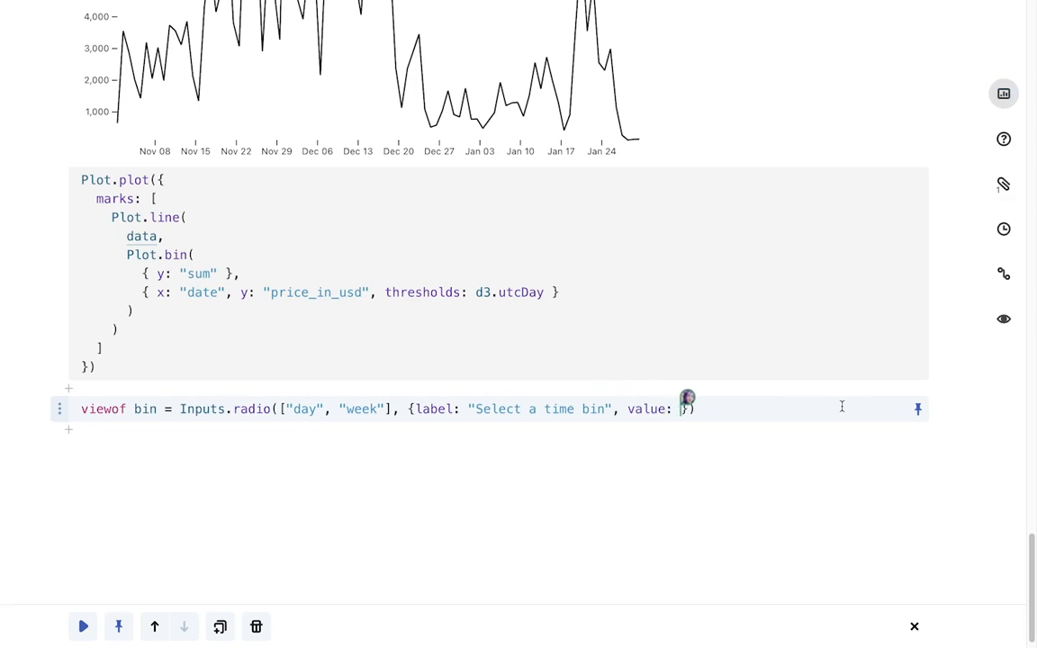
pyautogui.scroll(4, 63, 378)
pyautogui.moveTo(59, 409); pyautogui.dragTo(58, 288)
# Set the chart's thresholds to bin === "day" ? d3.utcDay : d3.utcWeek and run the cell
pyautogui.scroll(-1, 50, 273)
pyautogui.scroll(-3, 51, 273)
pyautogui.click(475, 558)
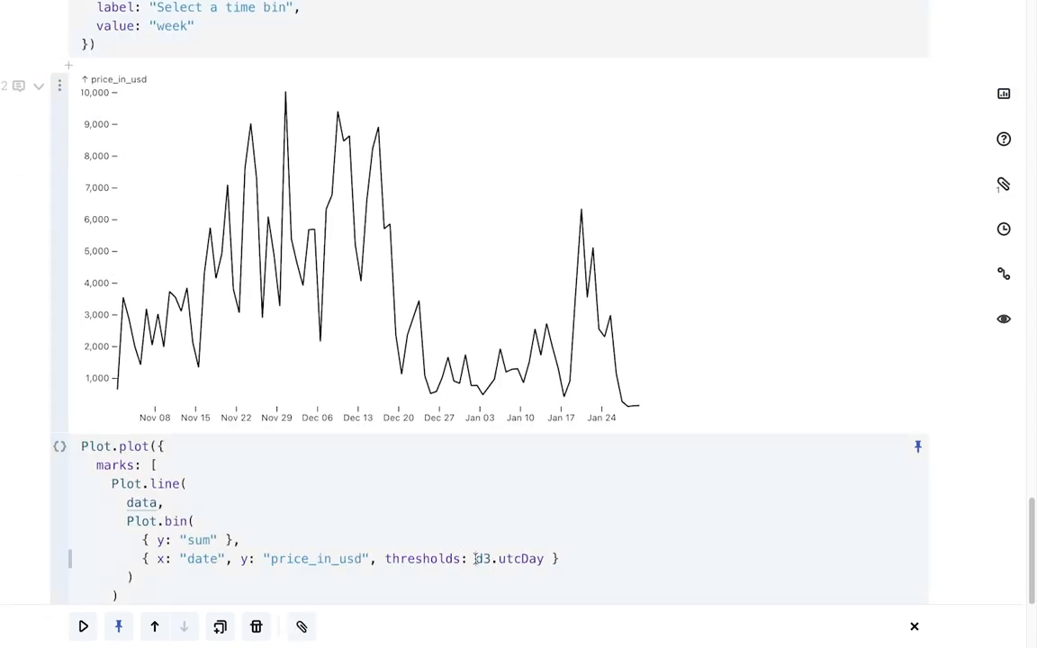
pyautogui.write('bin ')
pyautogui.write('=== "day')
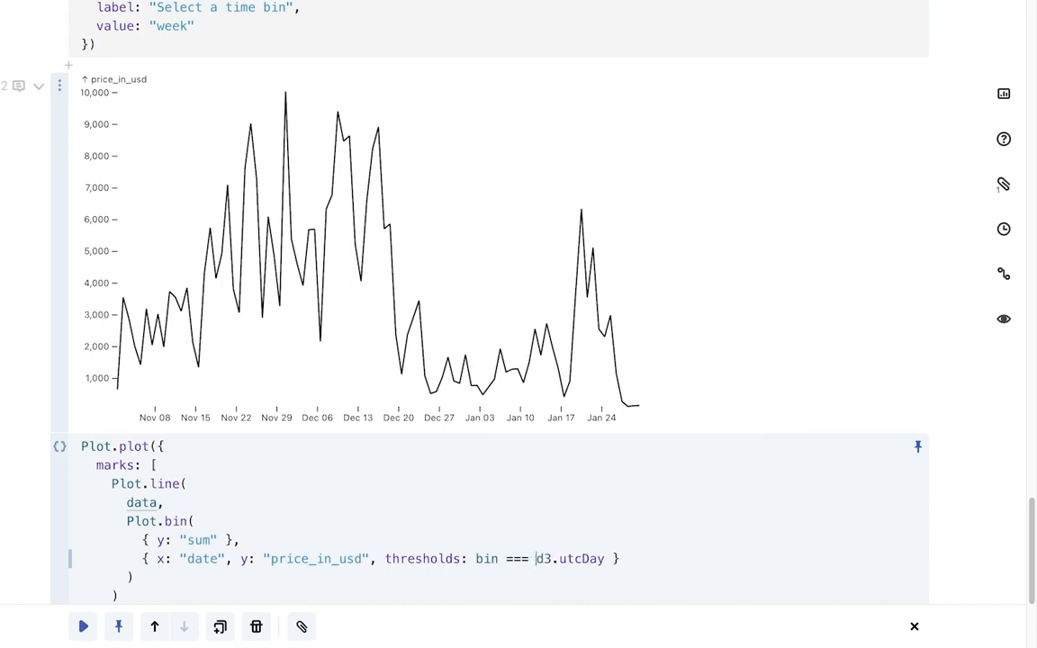
pyautogui.write('" ?')
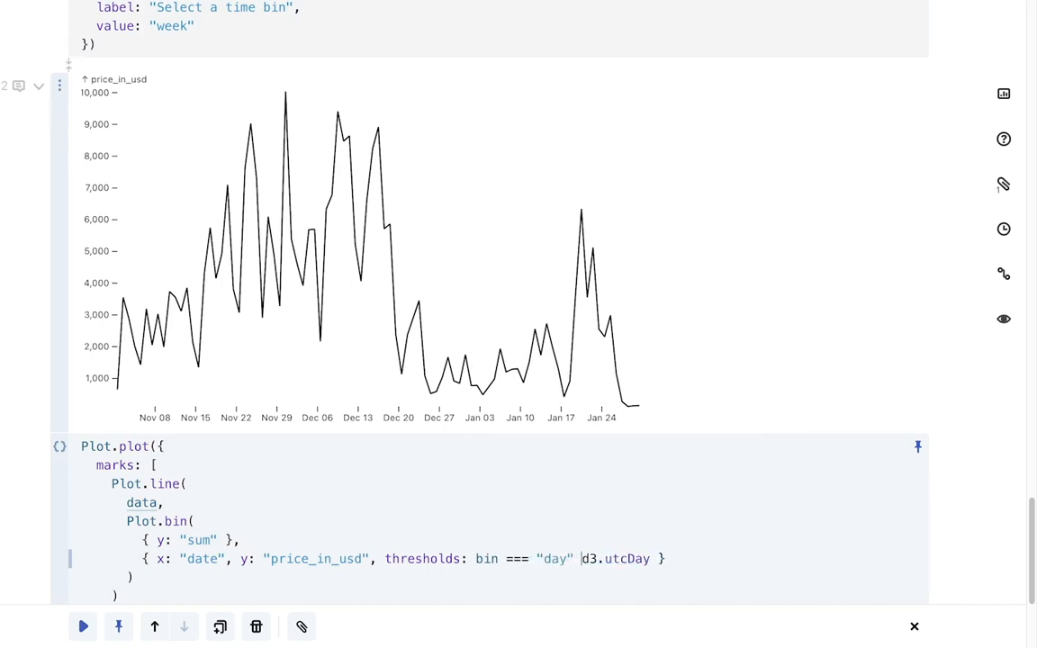
pyautogui.press('End')
pyautogui.press('Left')
pyautogui.write(': d3.utcWeek')
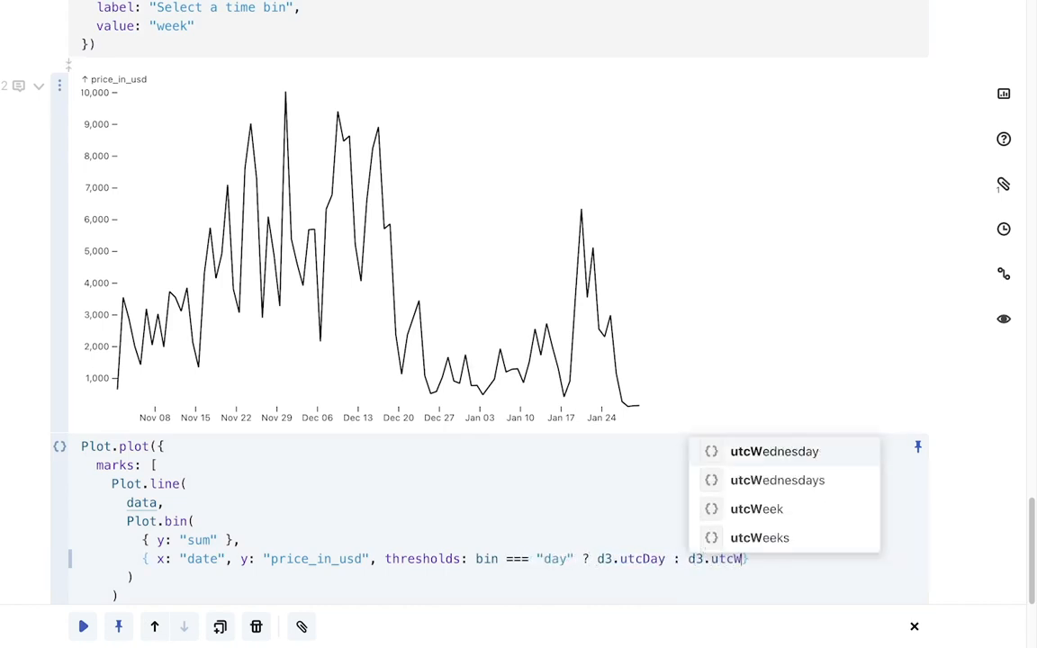
pyautogui.hotkey('shift', 'Return')
# Hide the radio cell's code and toggle the time bin between day and week, ending on day
pyautogui.scroll(2, 351, 301)
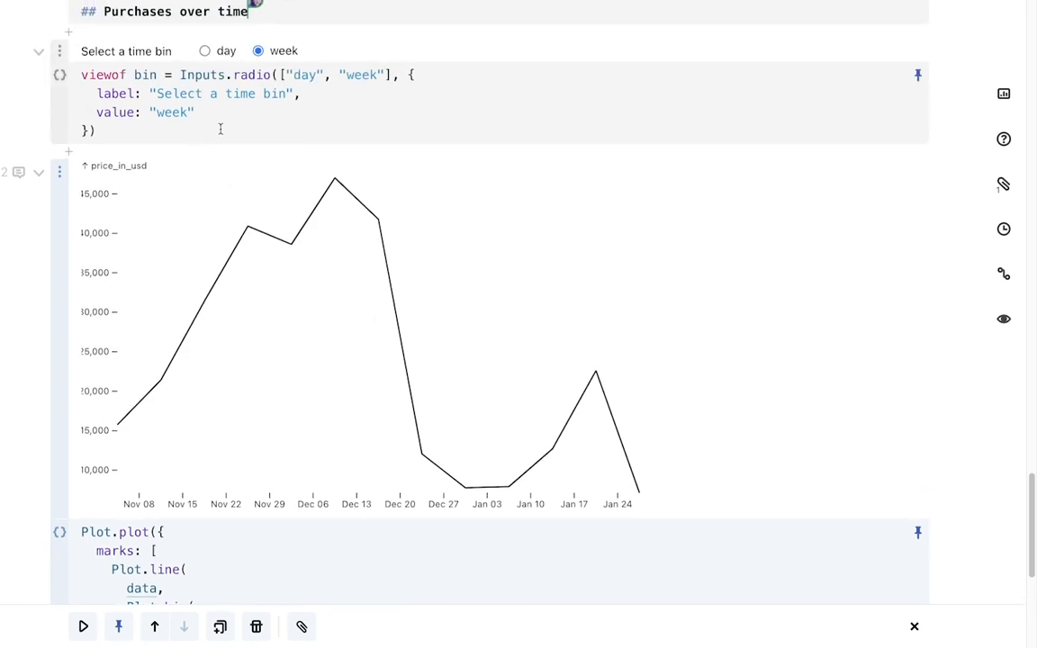
pyautogui.click(919, 76)
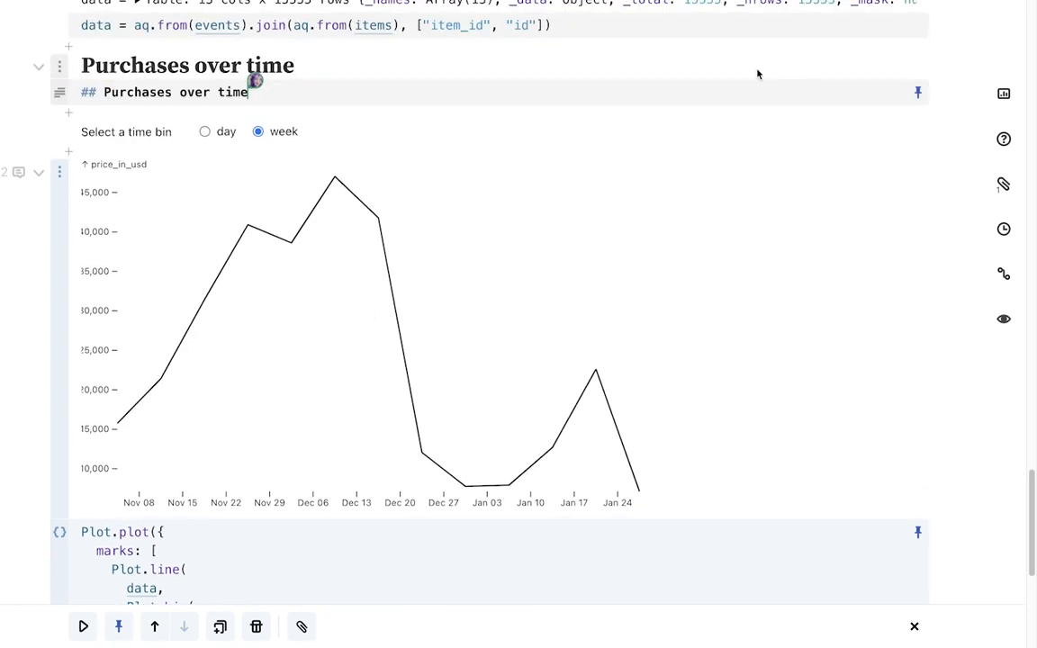
pyautogui.click(224, 134)
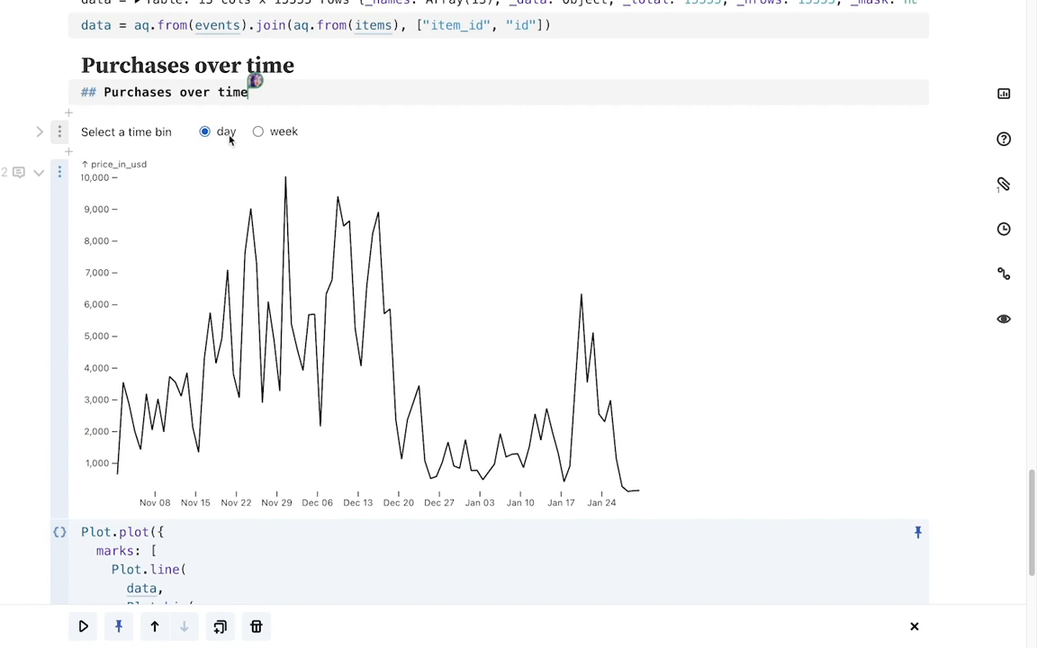
pyautogui.click(280, 133)
pyautogui.click(224, 133)
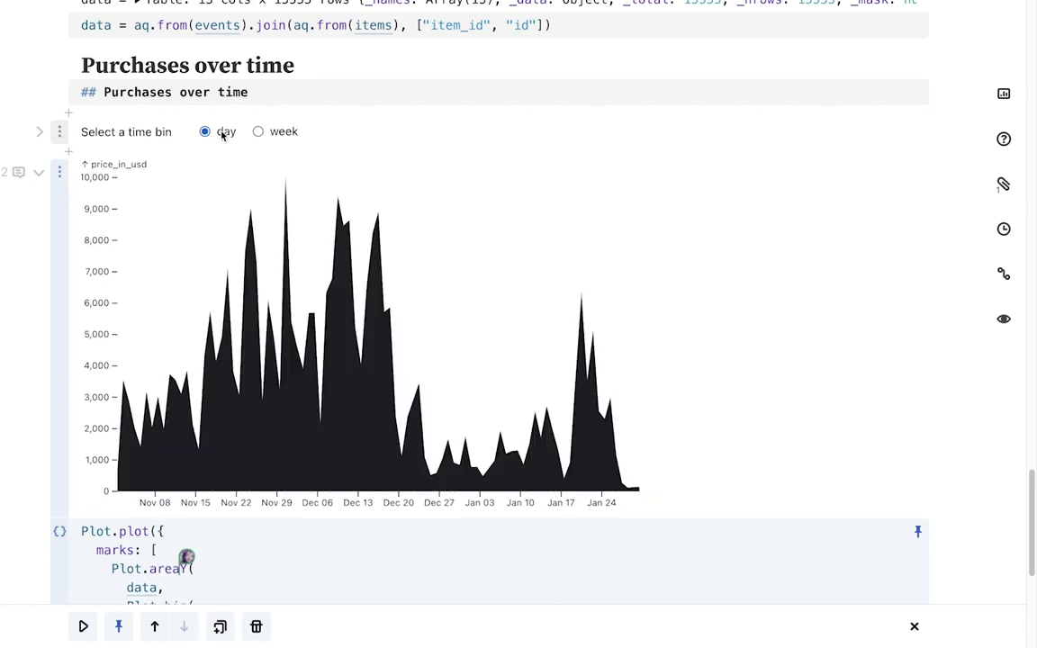
# Duplicate the area chart cell
pyautogui.scroll(-3, 220, 169)
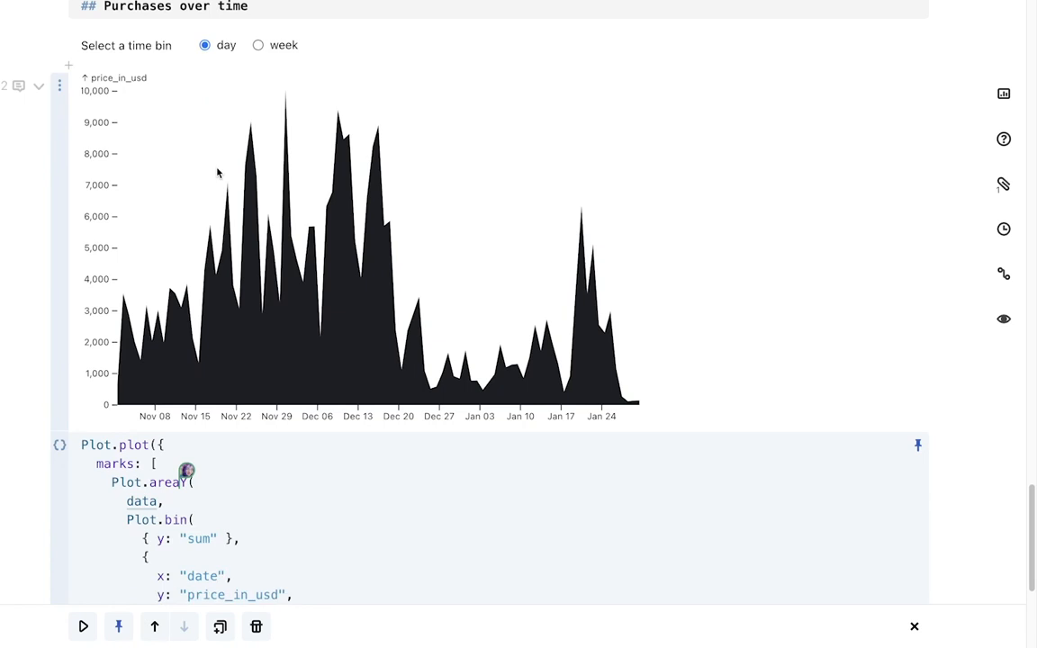
pyautogui.scroll(-2, 219, 171)
pyautogui.click(251, 336)
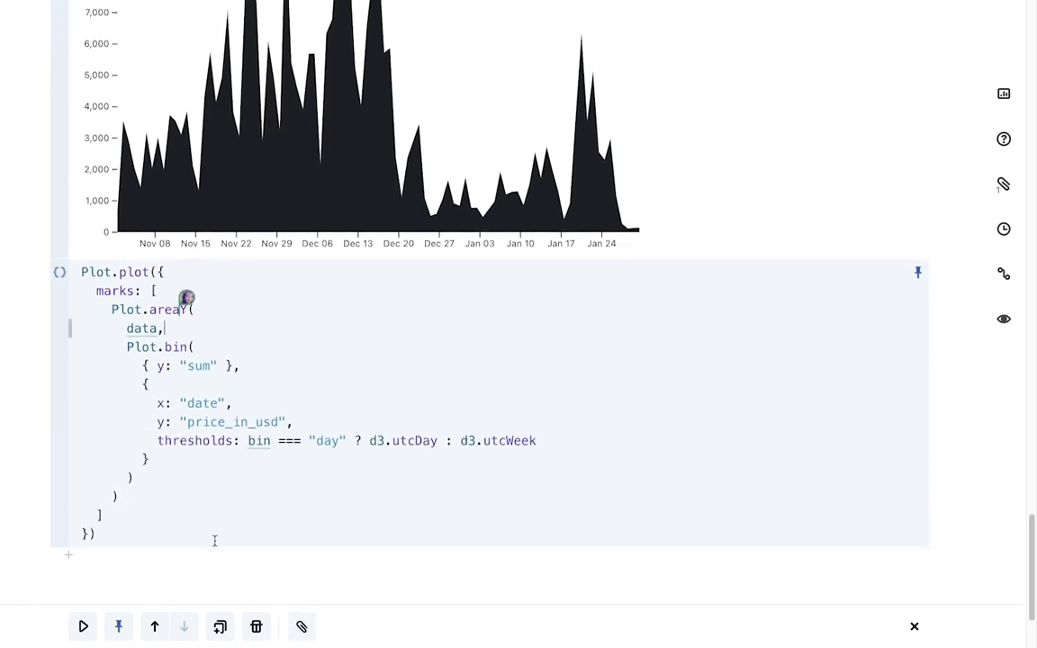
pyautogui.click(221, 627)
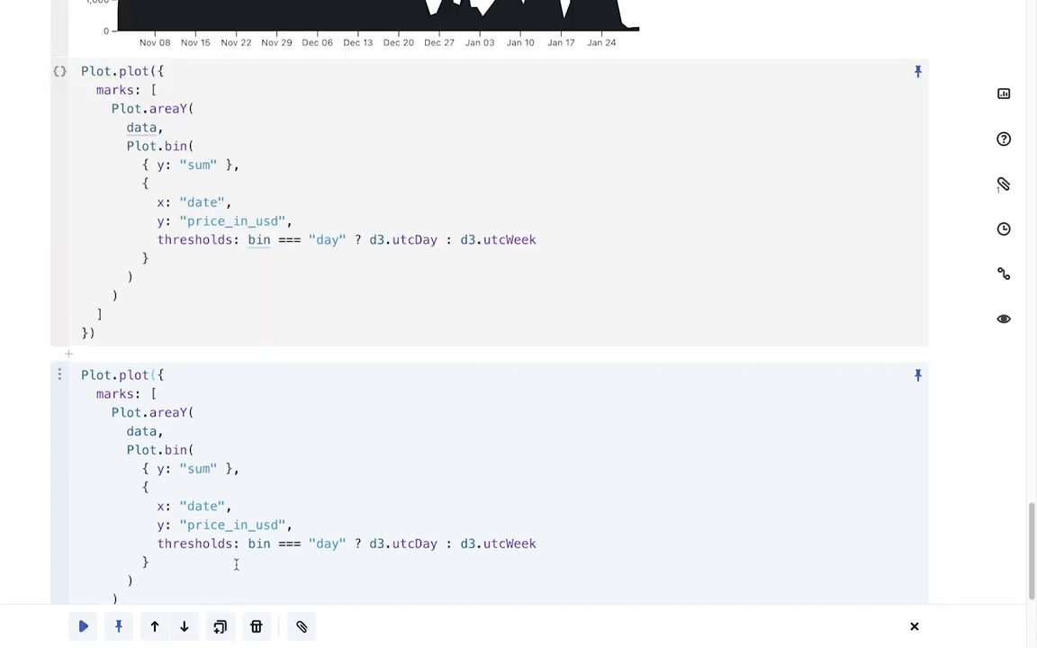
# In the copy, add a facet on data with y "category" and marginRight 200, fill "category", height 500 and width, then run it
pyautogui.scroll(-2, 175, 561)
pyautogui.click(126, 532)
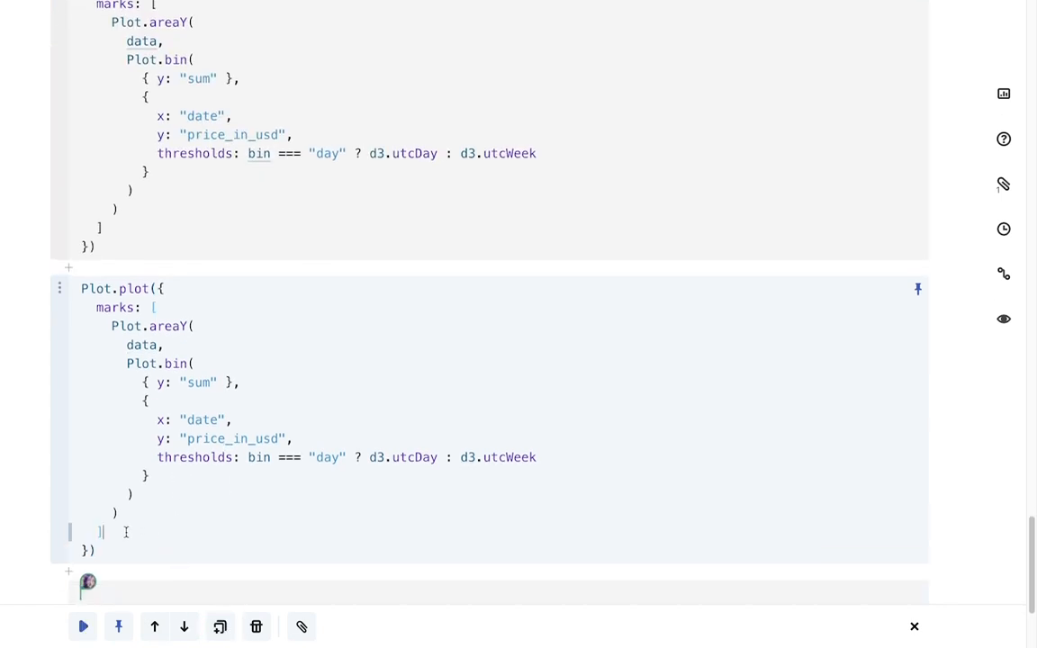
pyautogui.write(',')
pyautogui.press('Return')
pyautogui.write('fac')
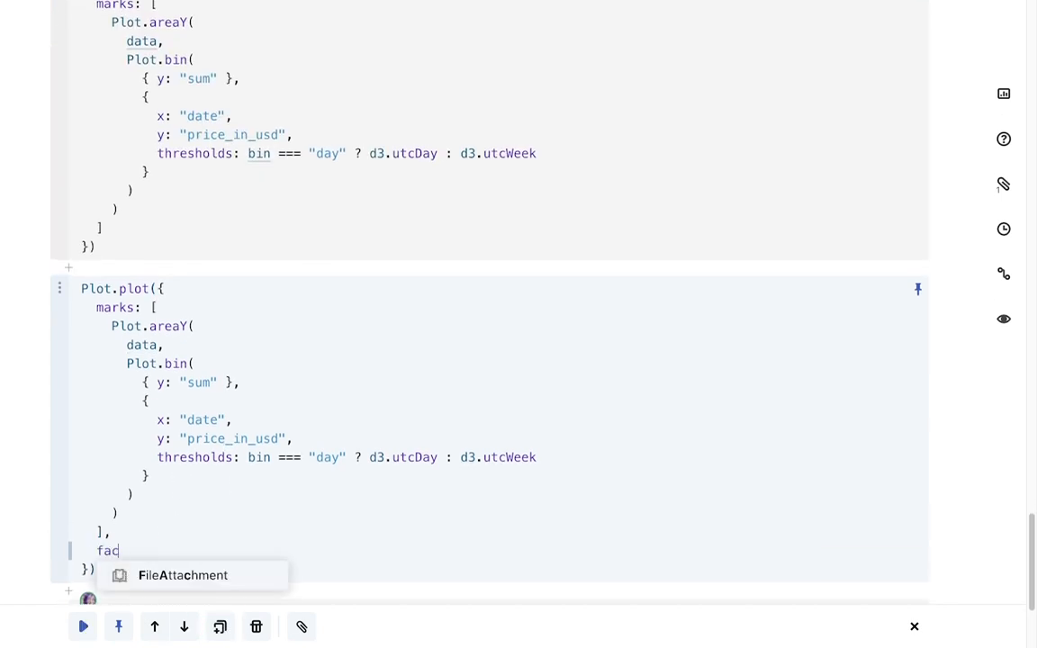
pyautogui.write('et: {')
pyautogui.press('Return')
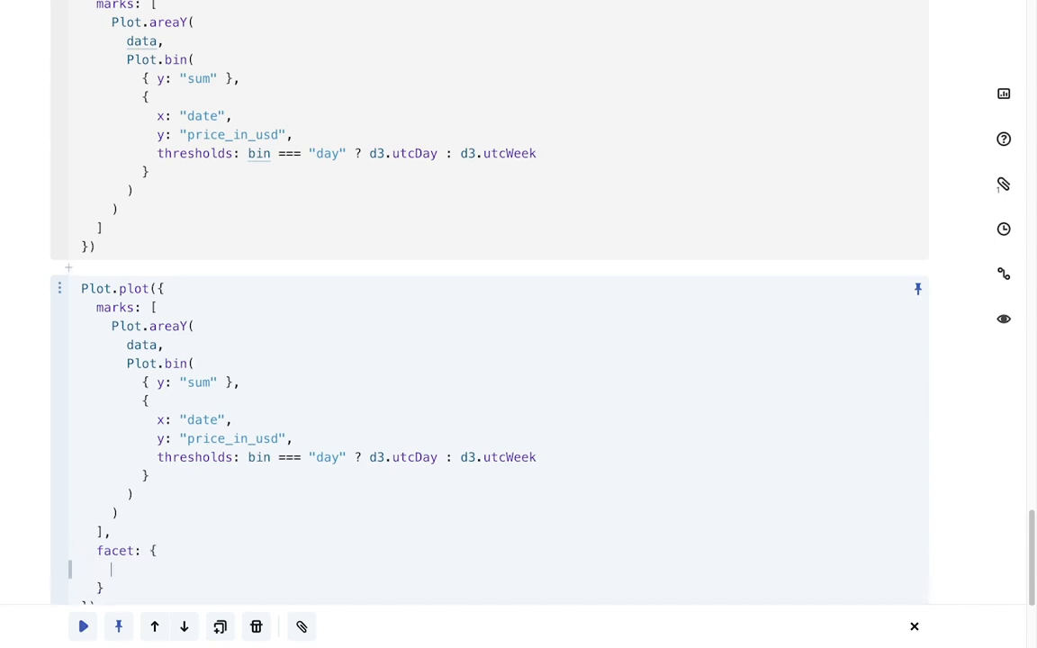
pyautogui.write('data,')
pyautogui.press('Return')
pyautogui.write('y:')
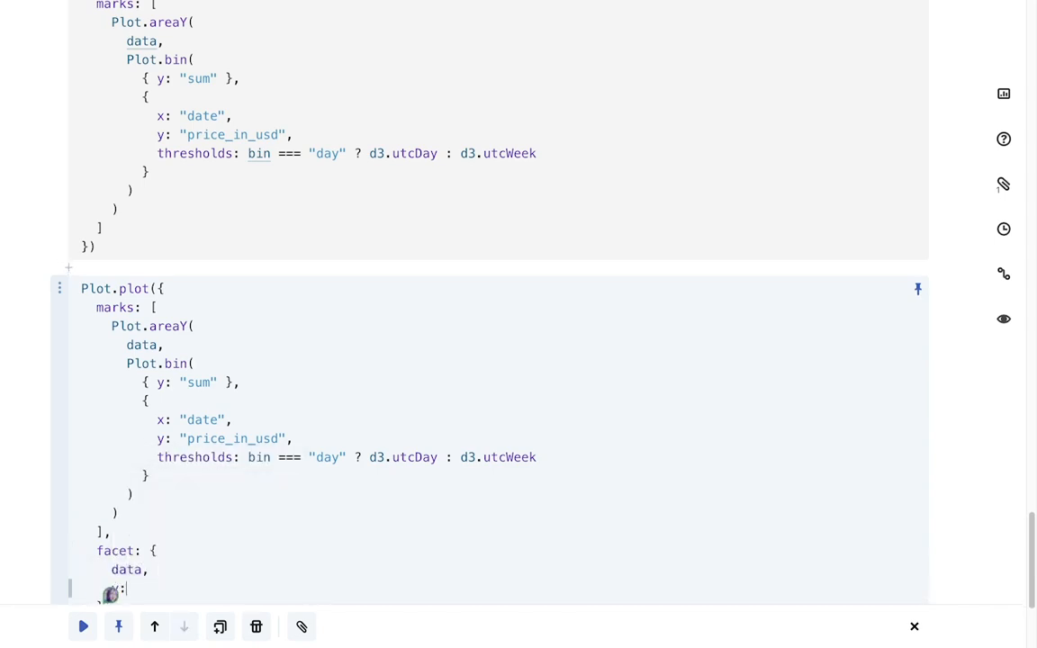
pyautogui.write(' "category')
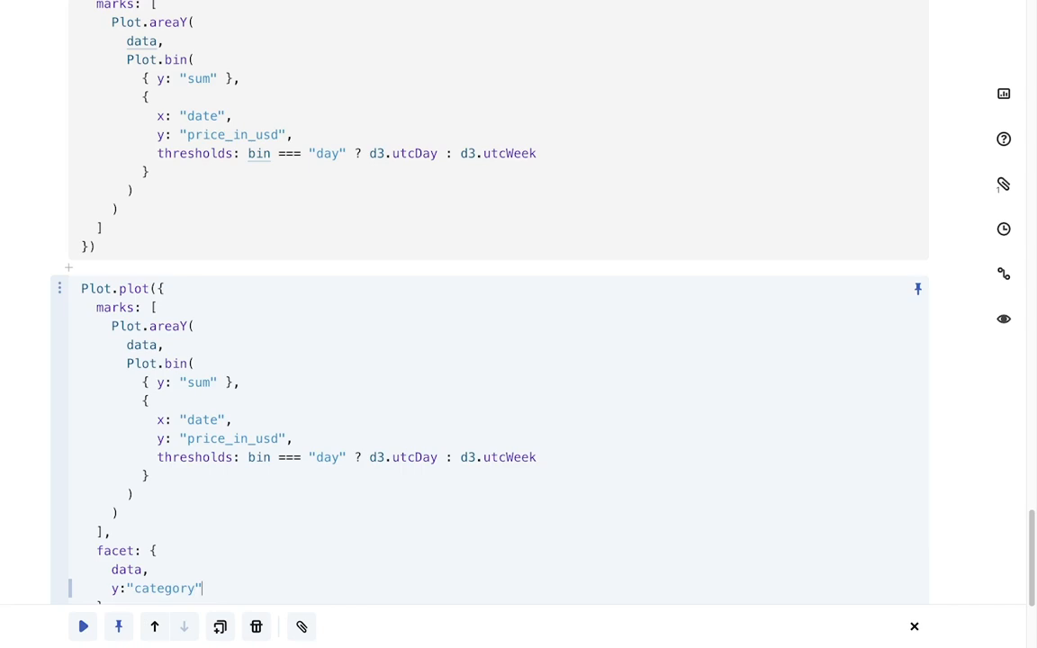
pyautogui.write(',')
pyautogui.press('Return')
pyautogui.write('marginRigh')
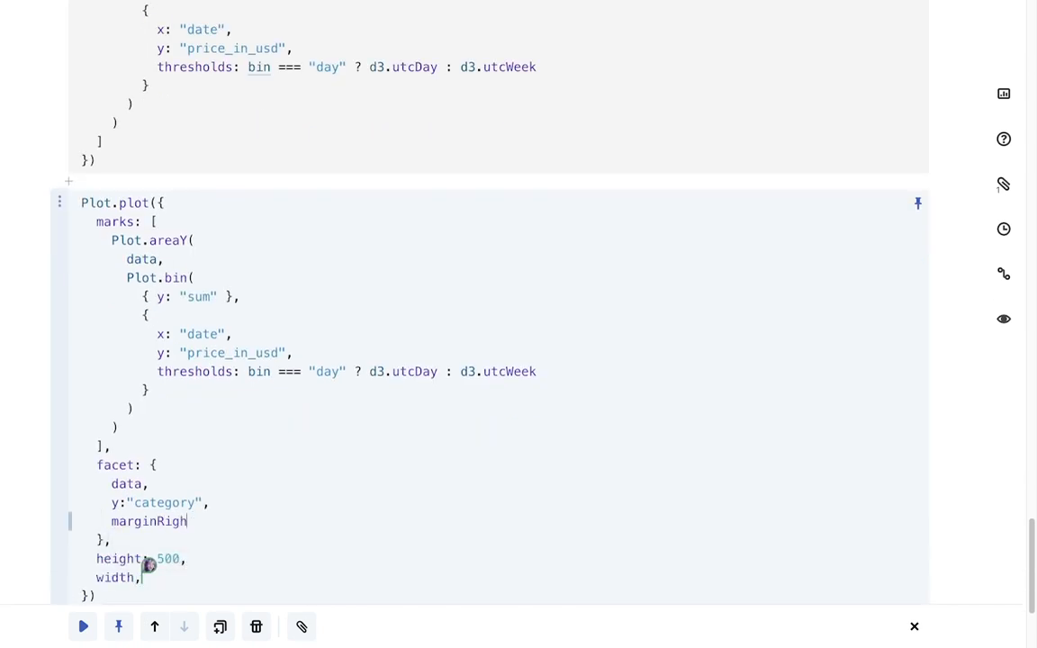
pyautogui.write('t:200')
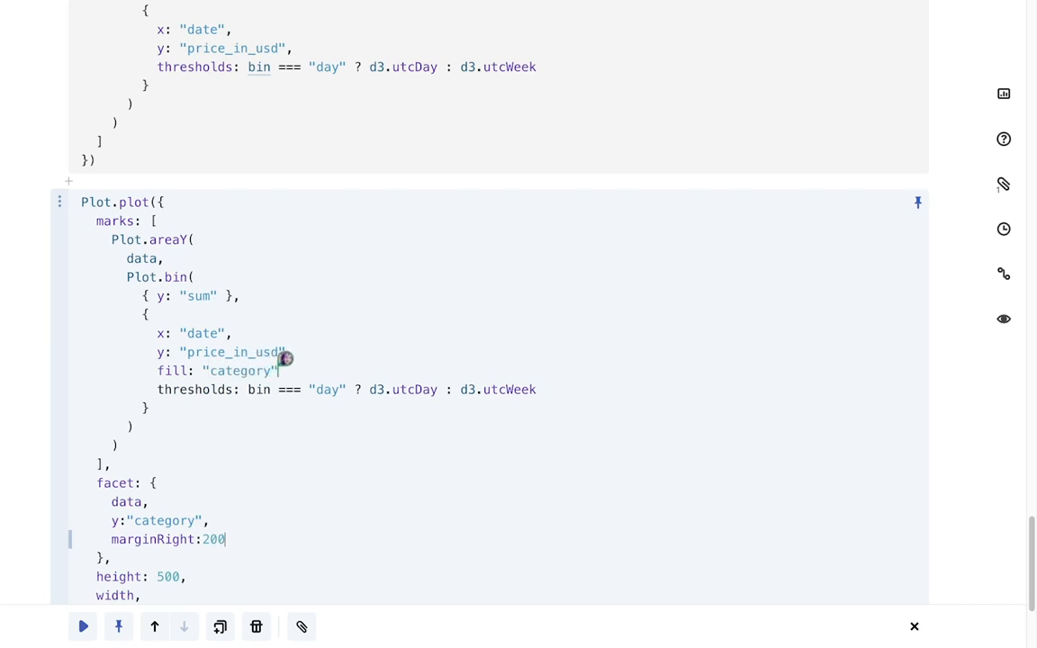
pyautogui.hotkey('shift', 'Return')
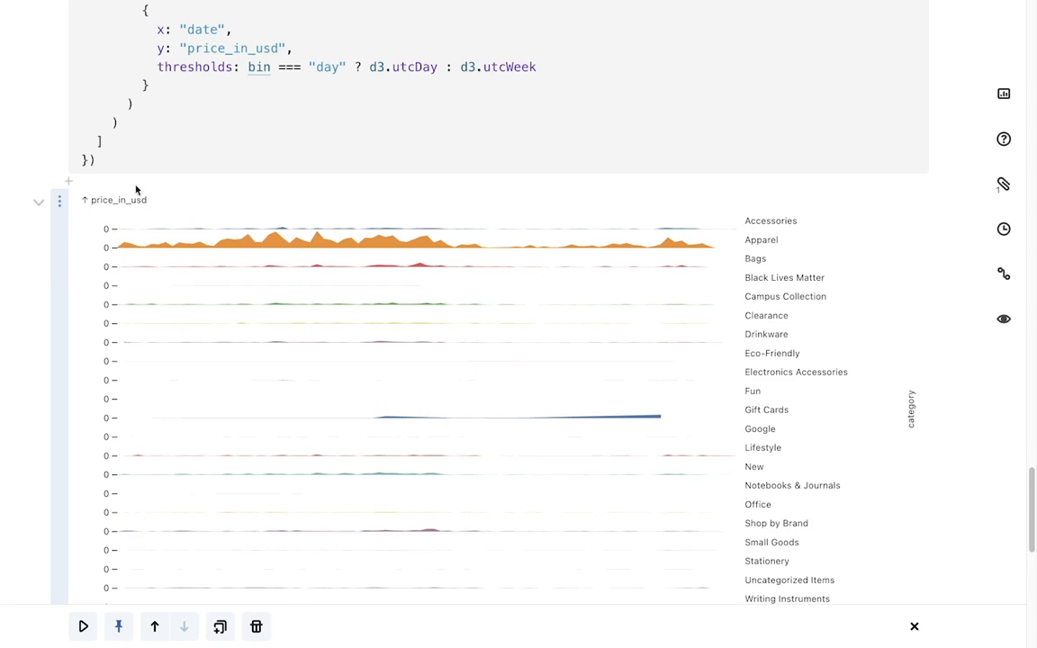
# Paste a new cell defining viewof country as an Inputs.select of "all" plus each event's country, labelled "Country", and run it
pyautogui.click(68, 180)
pyautogui.write('viewof country = Inputs.select(new Set(["all", ...events.map(d => d.country)]), {label:"Country"})')
pyautogui.hotkey('shift', 'Return')
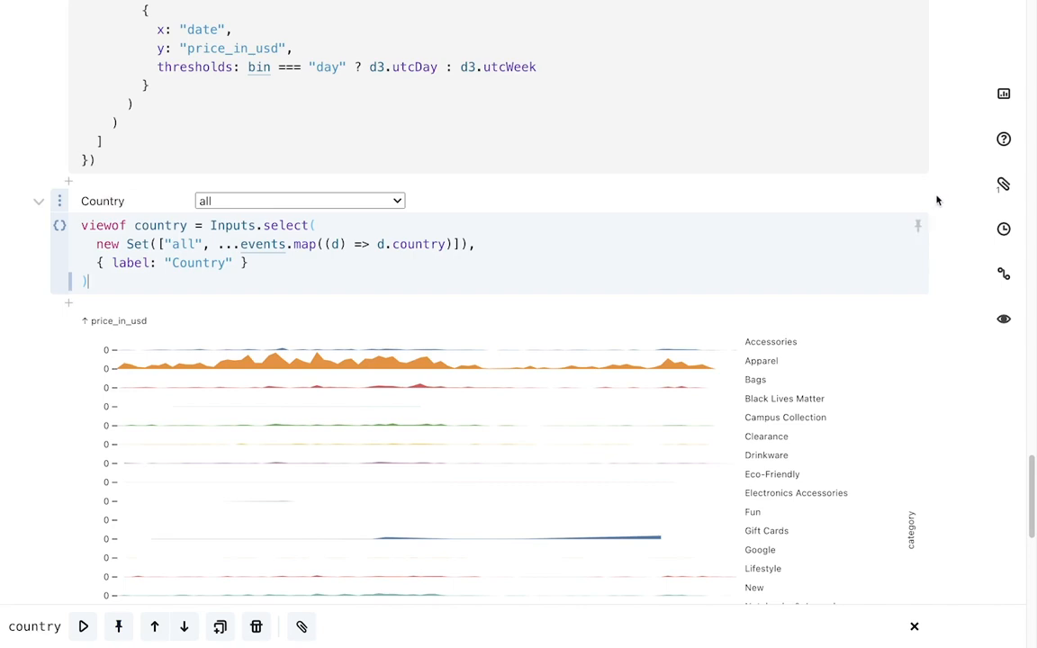
# Hide the code of the country selector cell and of the data cell filtered by the selected country
pyautogui.click(936, 196)
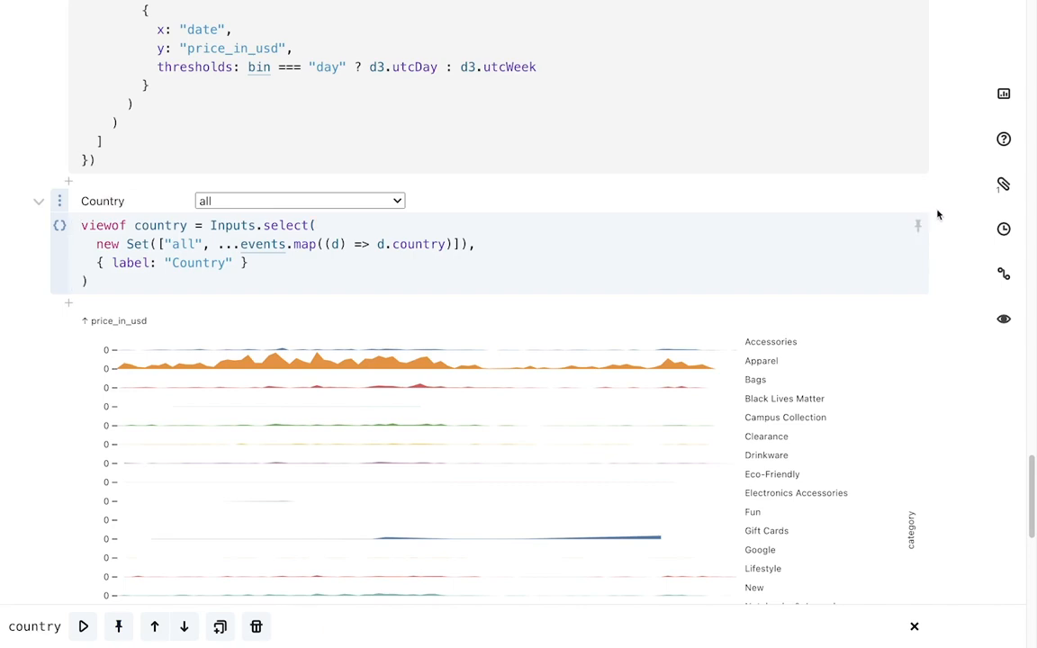
pyautogui.doubleClick(937, 214)
pyautogui.click(24, 205)
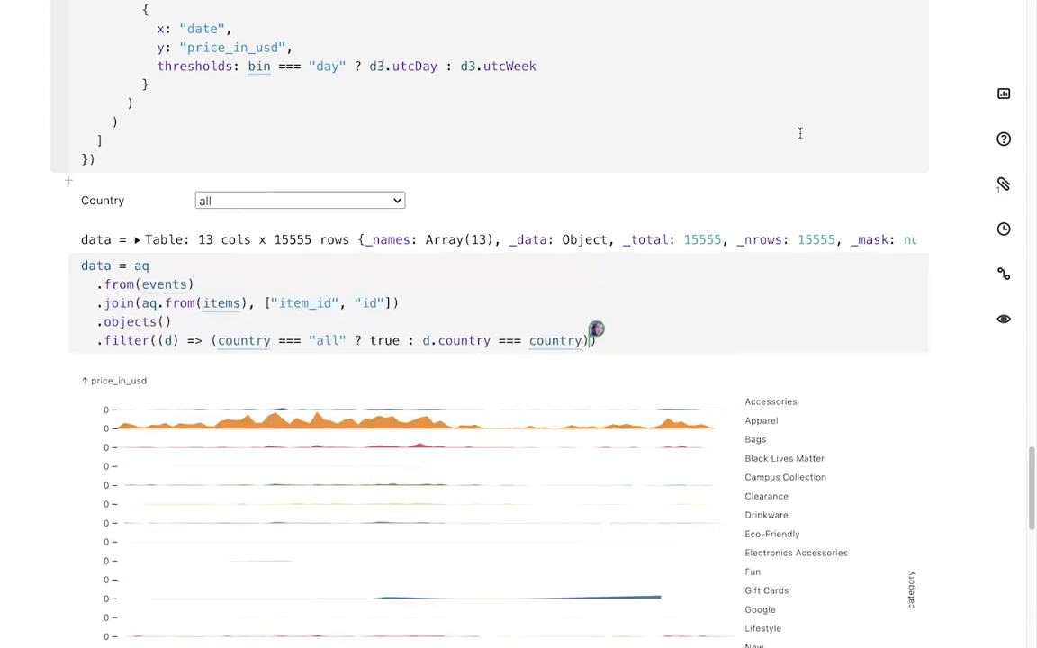
pyautogui.scroll(3, 801, 133)
pyautogui.click(916, 158)
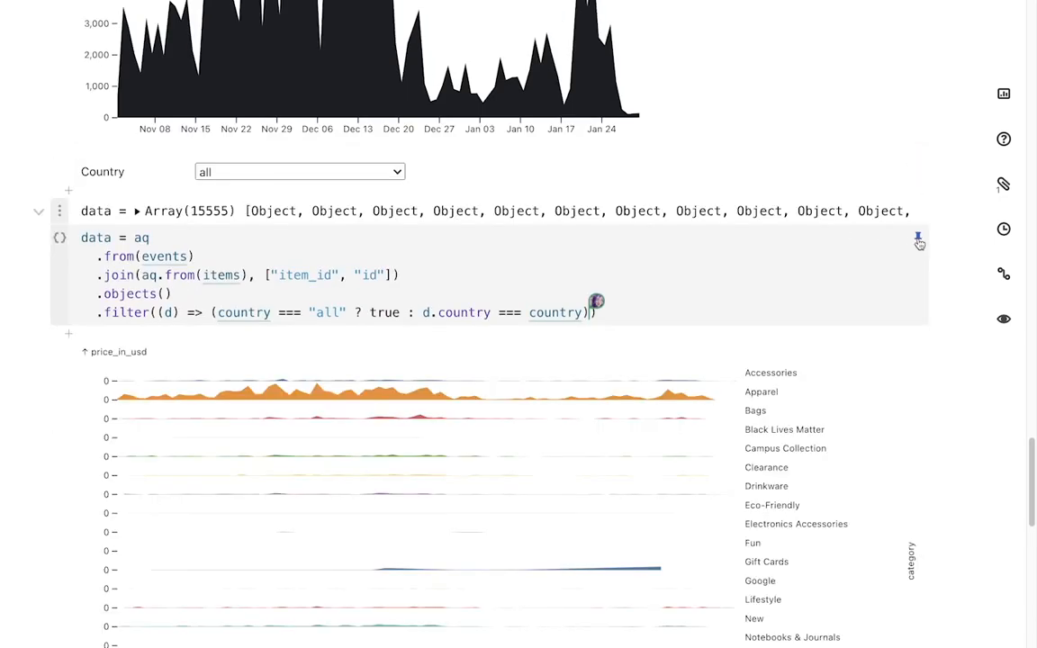
pyautogui.click(920, 240)
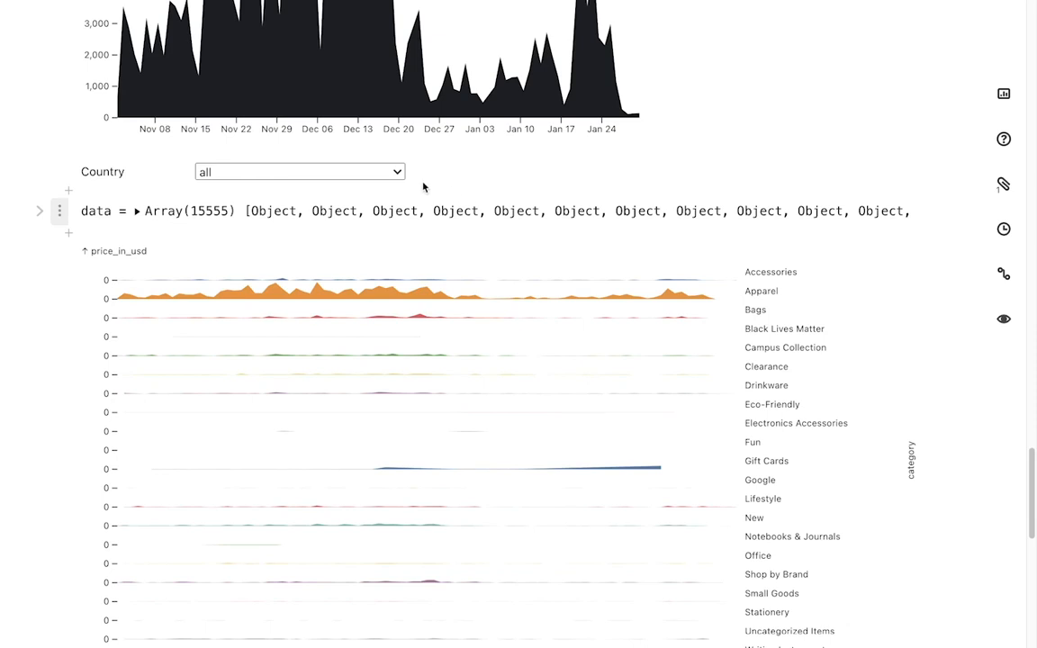
# Switch the country filter to US, then CA, then back to all
pyautogui.click(396, 172)
pyautogui.click(388, 192)
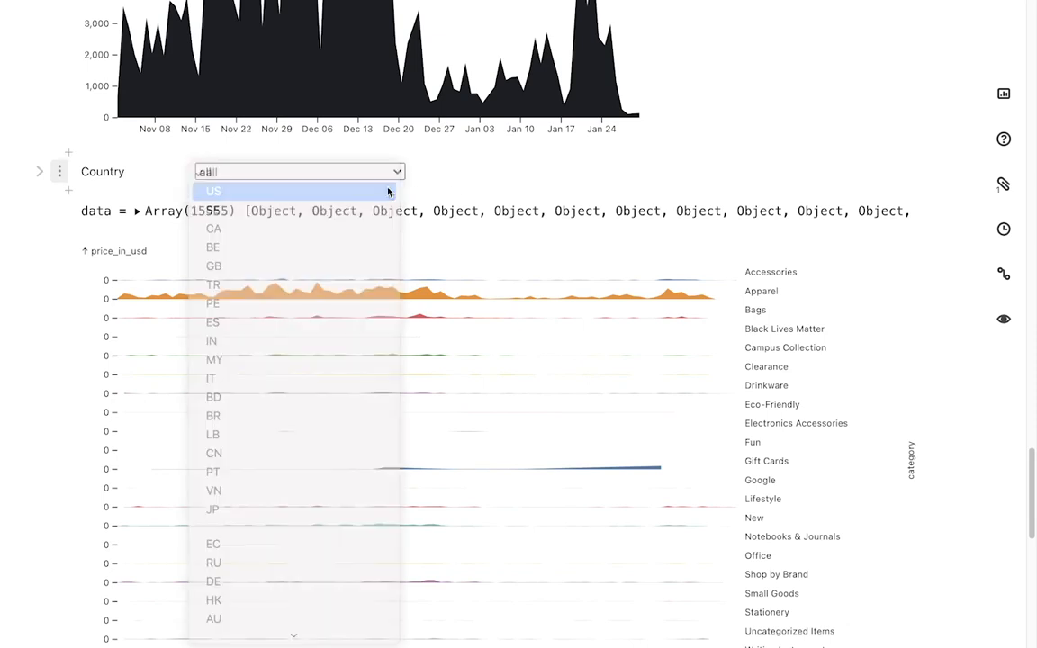
pyautogui.click(385, 171)
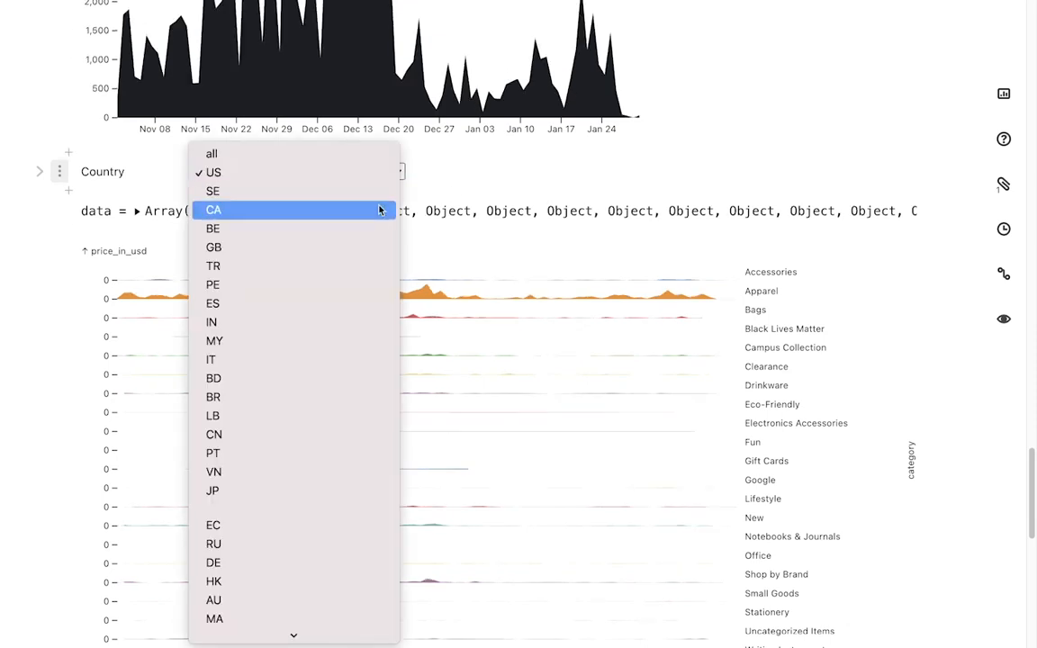
pyautogui.click(379, 210)
pyautogui.click(380, 171)
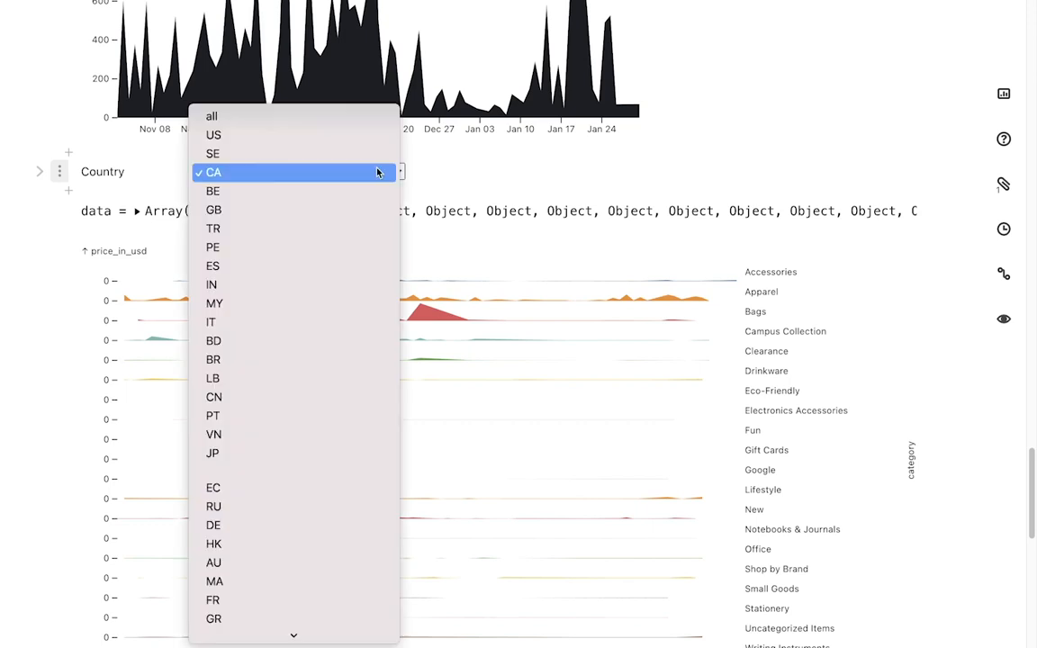
pyautogui.click(360, 126)
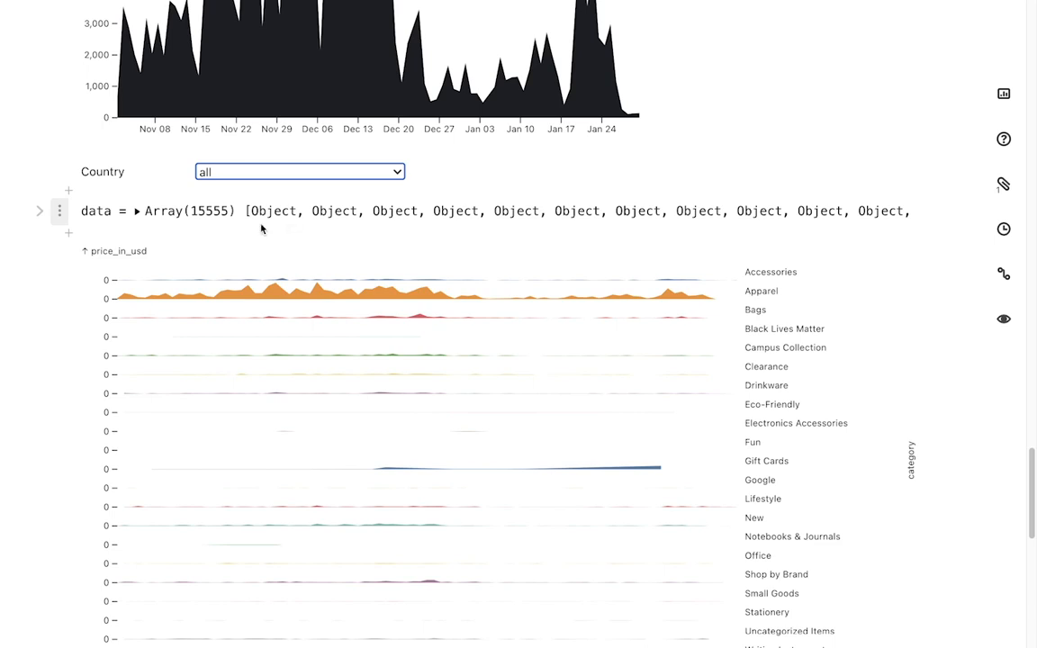
# Download the faceted category chart as a PNG image
pyautogui.click(57, 253)
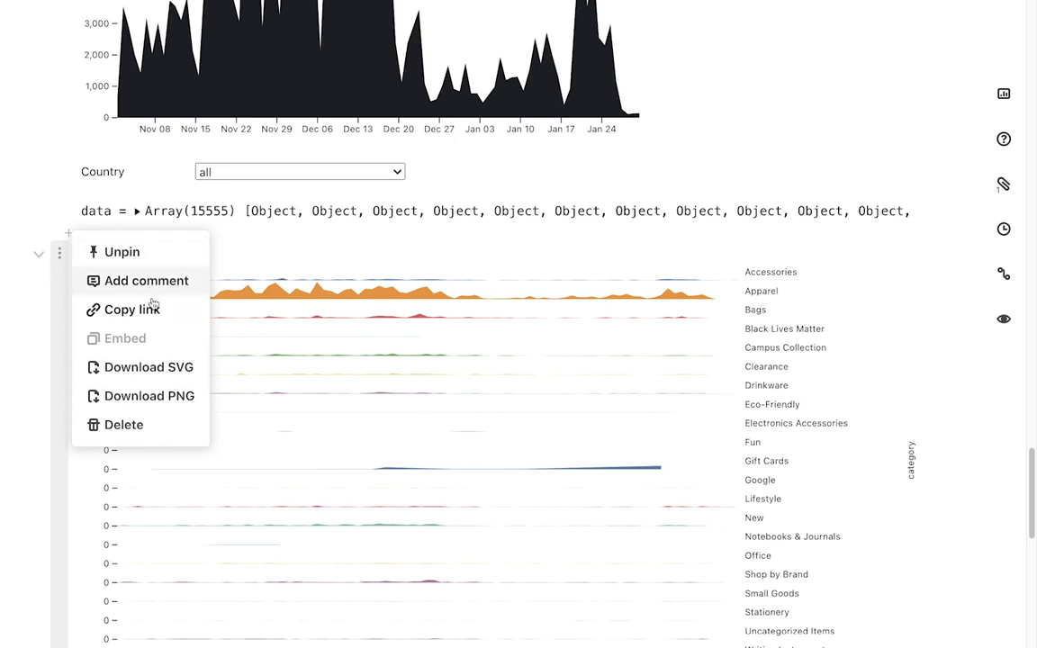
pyautogui.click(164, 405)
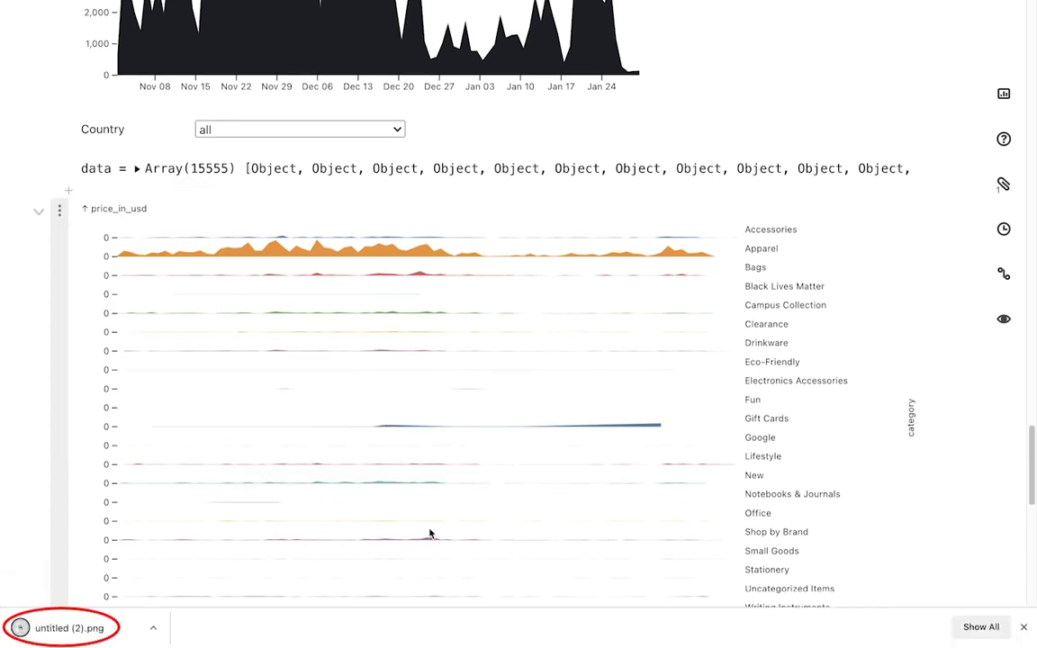
pyautogui.click(1024, 627)
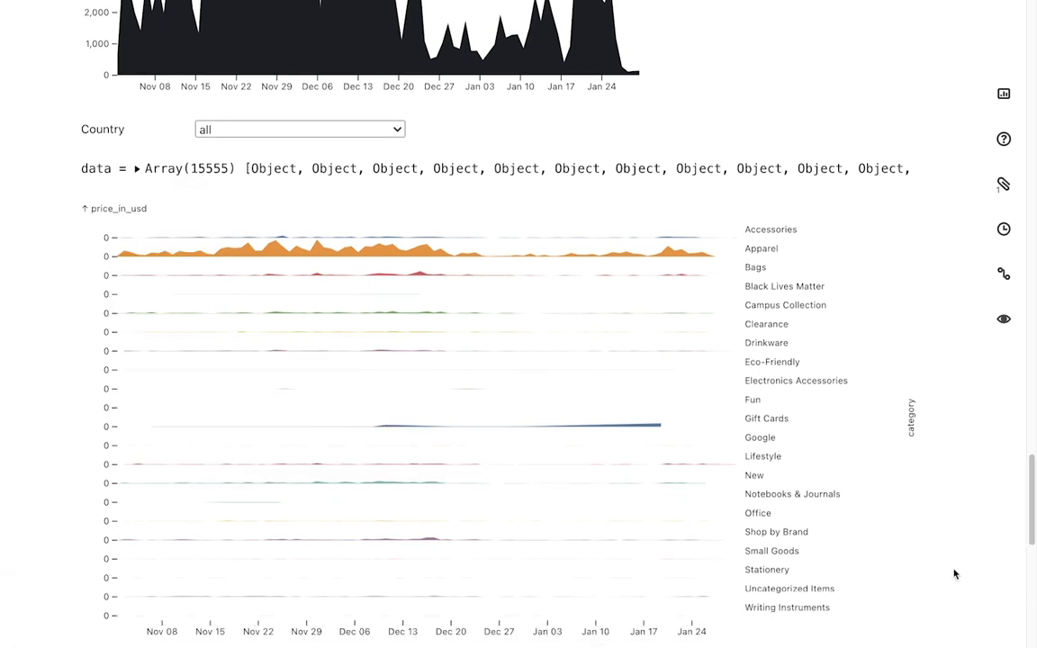
pyautogui.scroll(10, 955, 574)
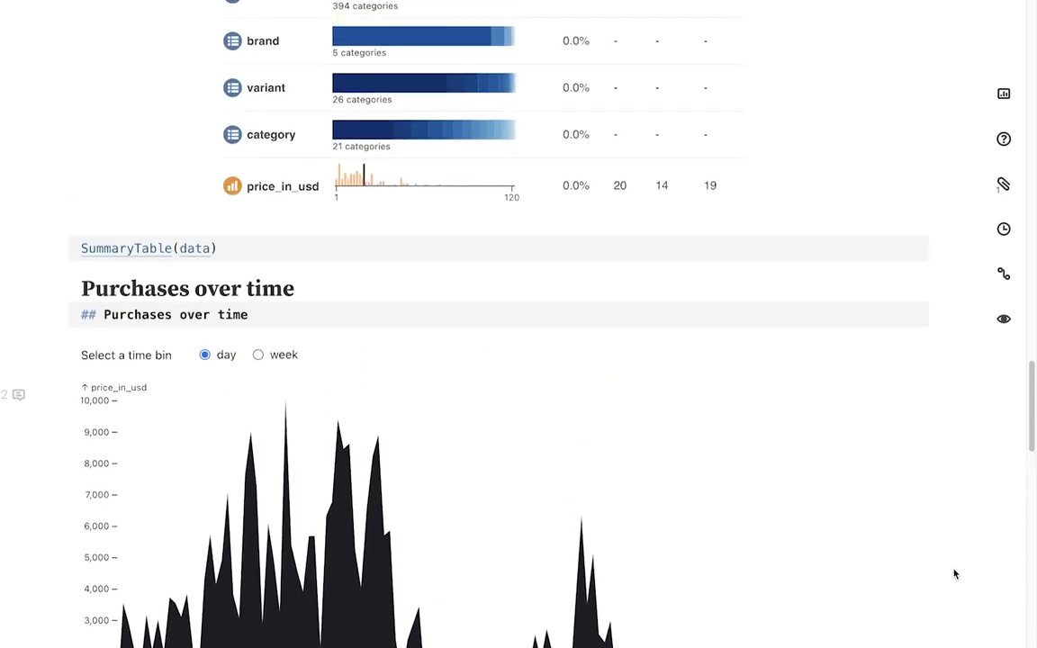
pyautogui.scroll(10, 955, 574)
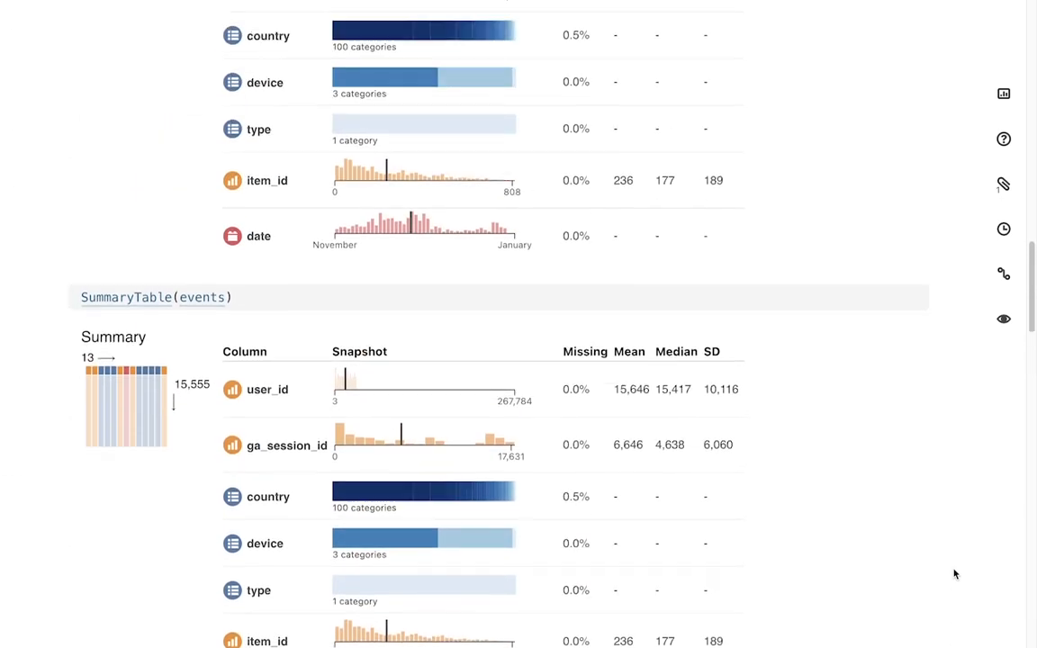
pyautogui.scroll(10, 955, 574)
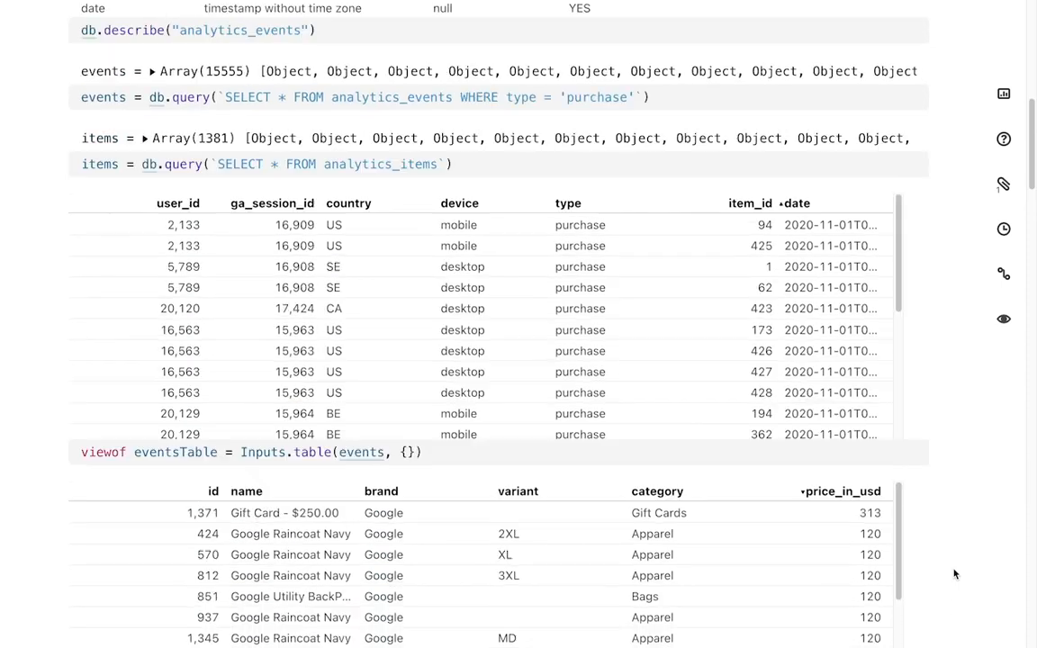
pyautogui.scroll(10, 955, 573)
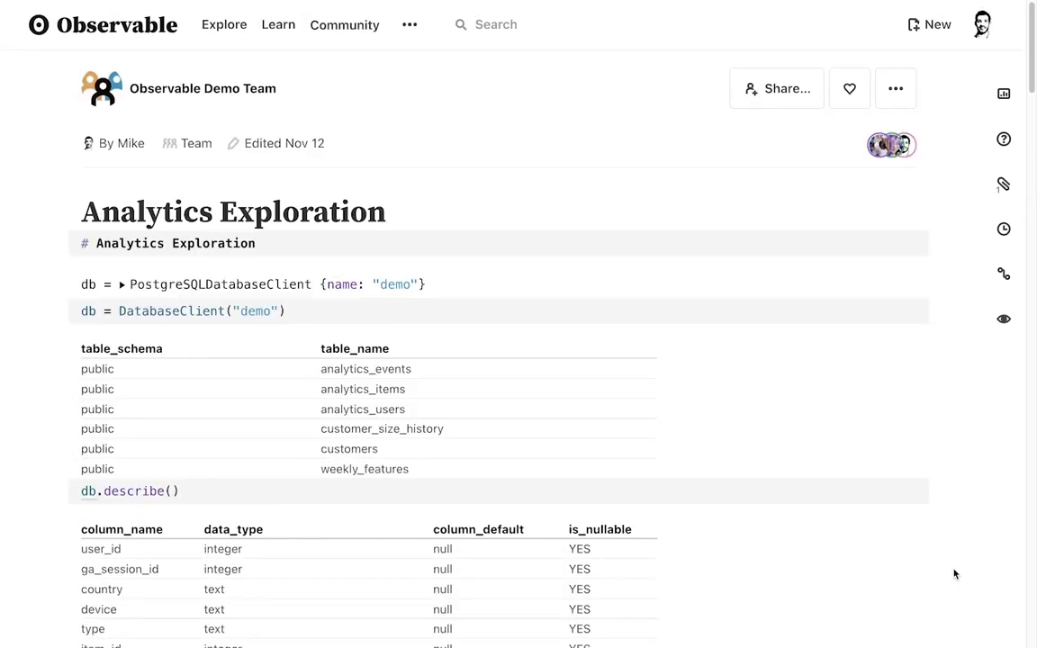